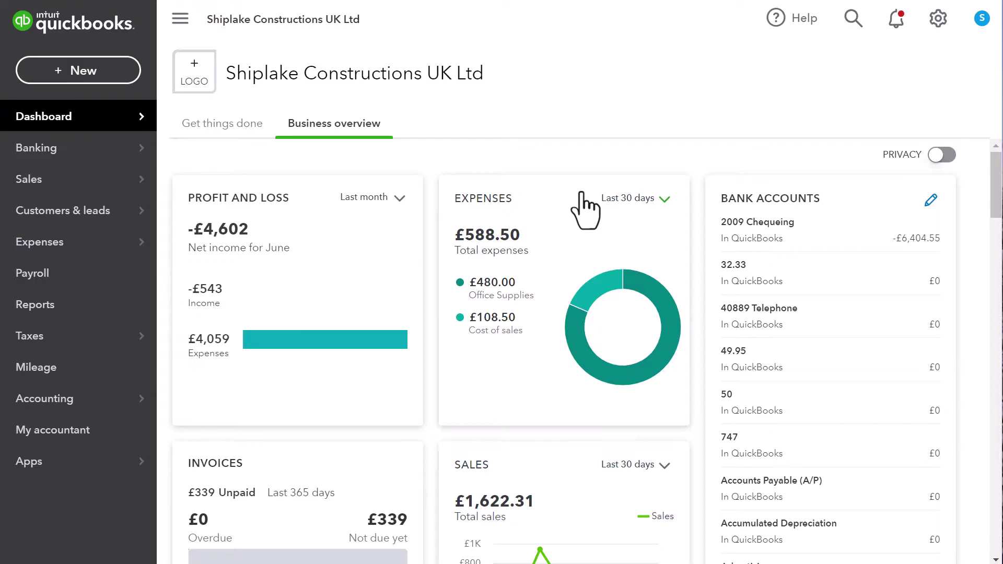
# Switch to the mov -iif into qbo folder holding Full Invoice.iif.
pyautogui.hotkey('alt', 'Tab')
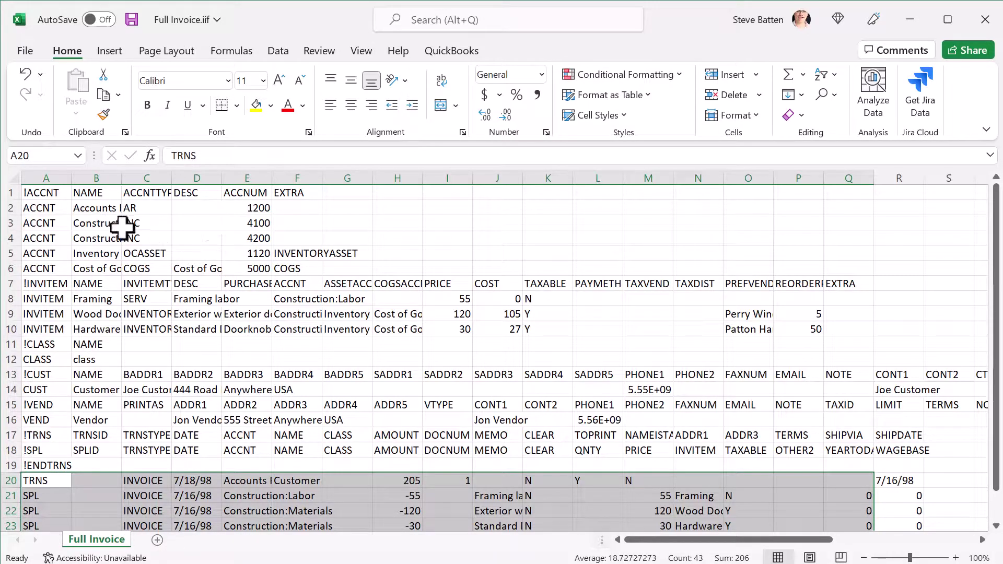
# Review the ACCNT, INVITEM, CUST and invoice TRNS sections by selecting their rows in turn.
pyautogui.click(40, 197)
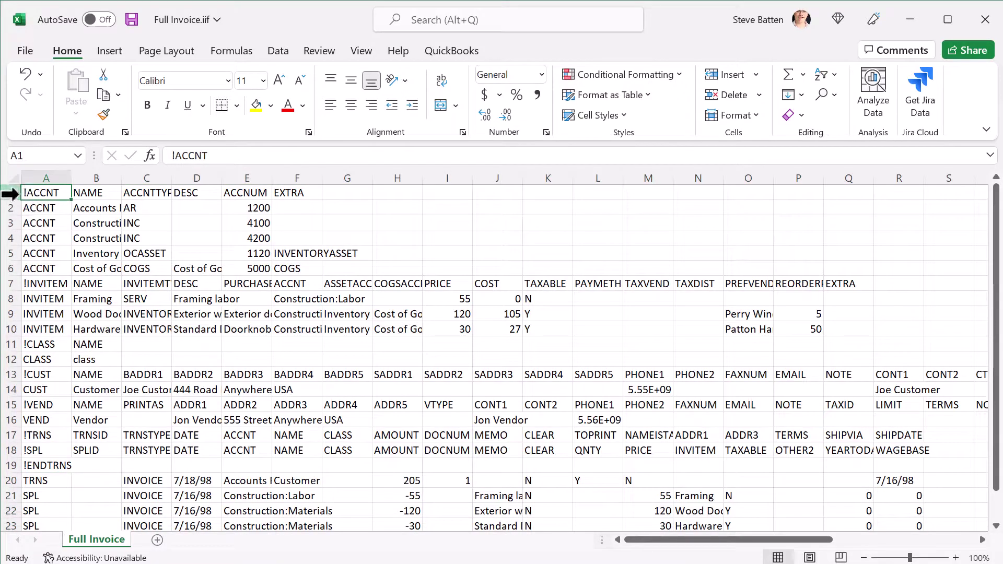
pyautogui.click(10, 195)
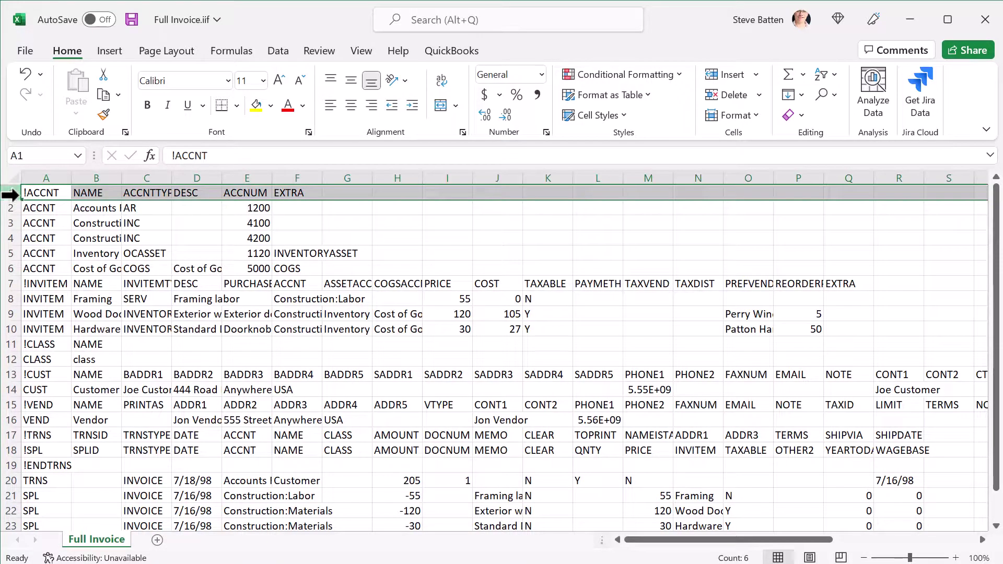
pyautogui.click(38, 208)
pyautogui.moveTo(38, 207); pyautogui.dragTo(266, 263)
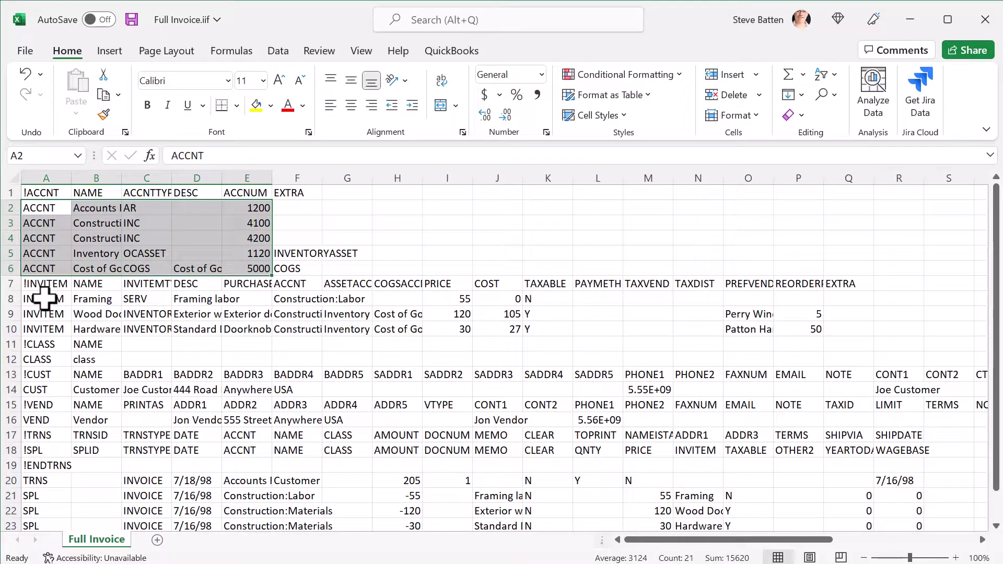
pyautogui.moveTo(10, 284); pyautogui.dragTo(13, 327)
pyautogui.click(6, 374)
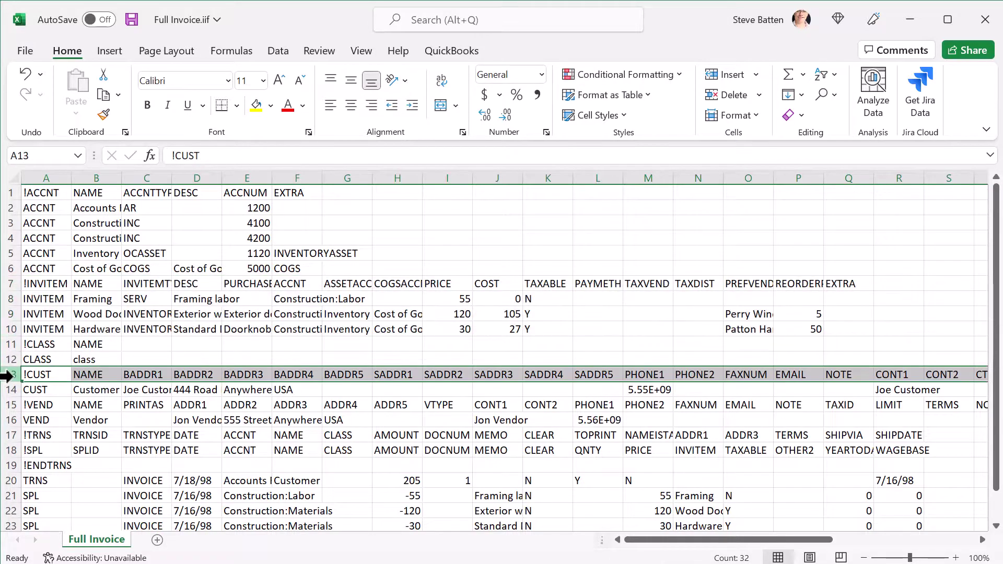
pyautogui.moveTo(6, 375); pyautogui.dragTo(10, 387)
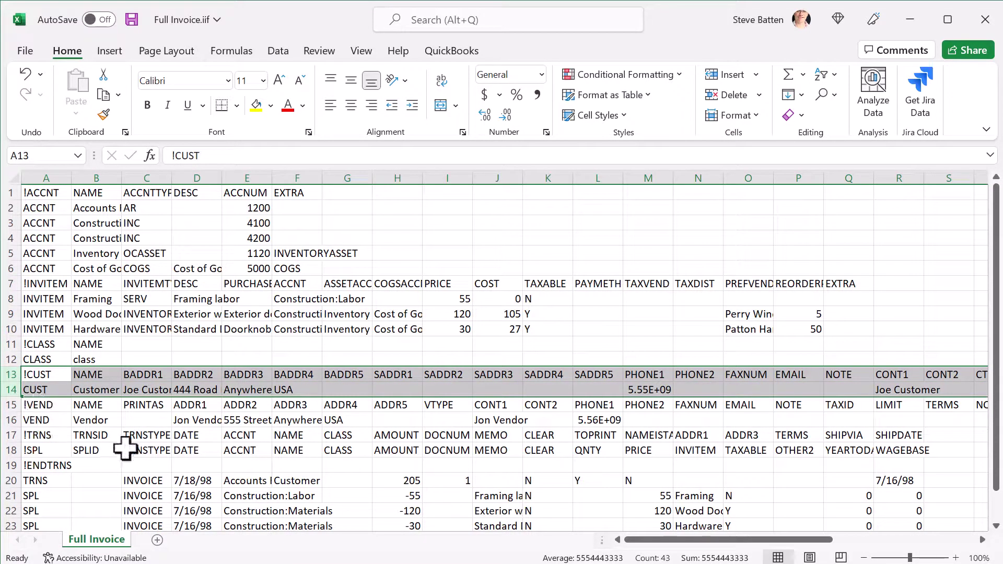
pyautogui.scroll(-1, 125, 449)
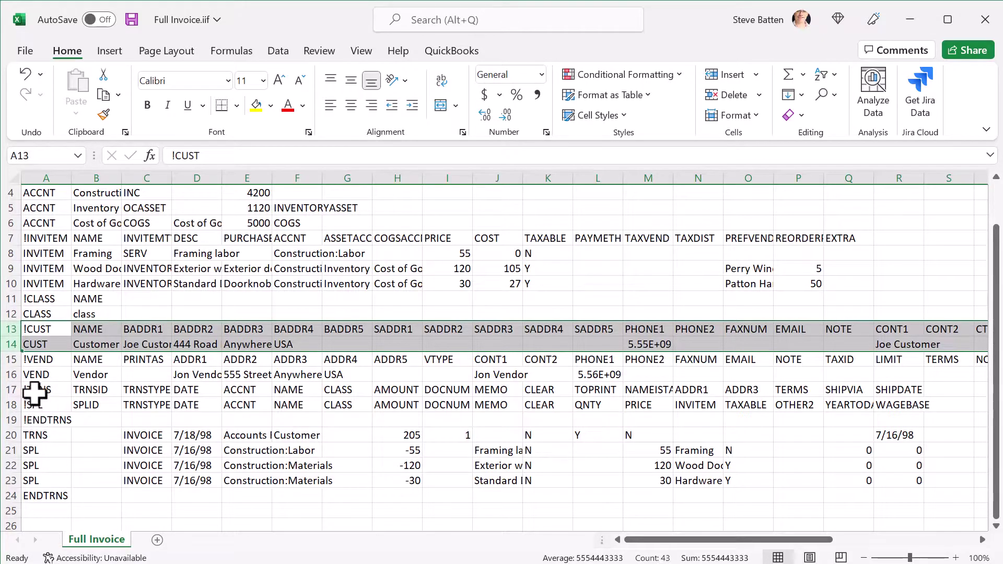
pyautogui.moveTo(35, 394); pyautogui.dragTo(914, 497)
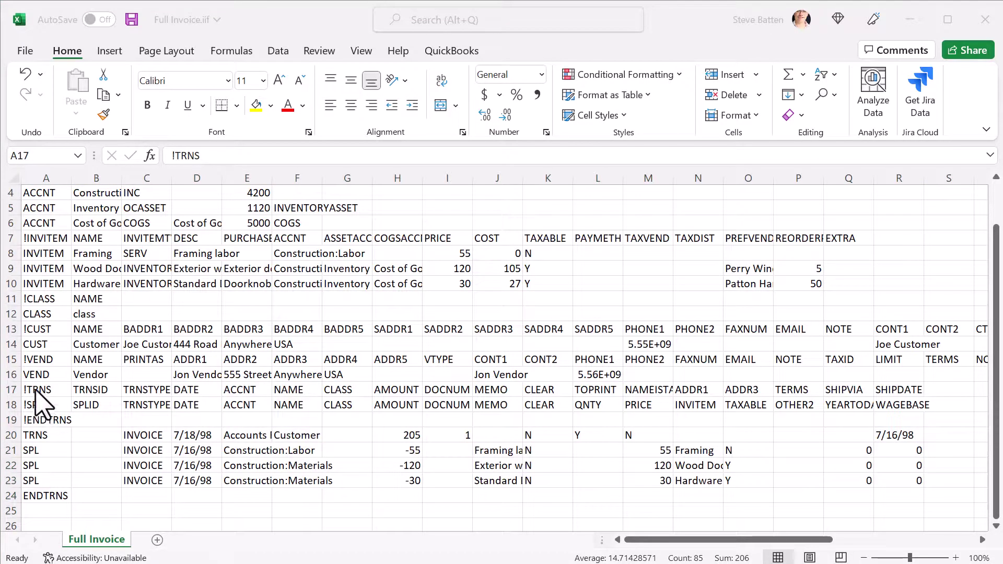
# Copy the !TRNS–ENDTRNS block (A17:S24) into cell A1 of a new Sheet1.
pyautogui.moveTo(36, 389); pyautogui.dragTo(931, 499)
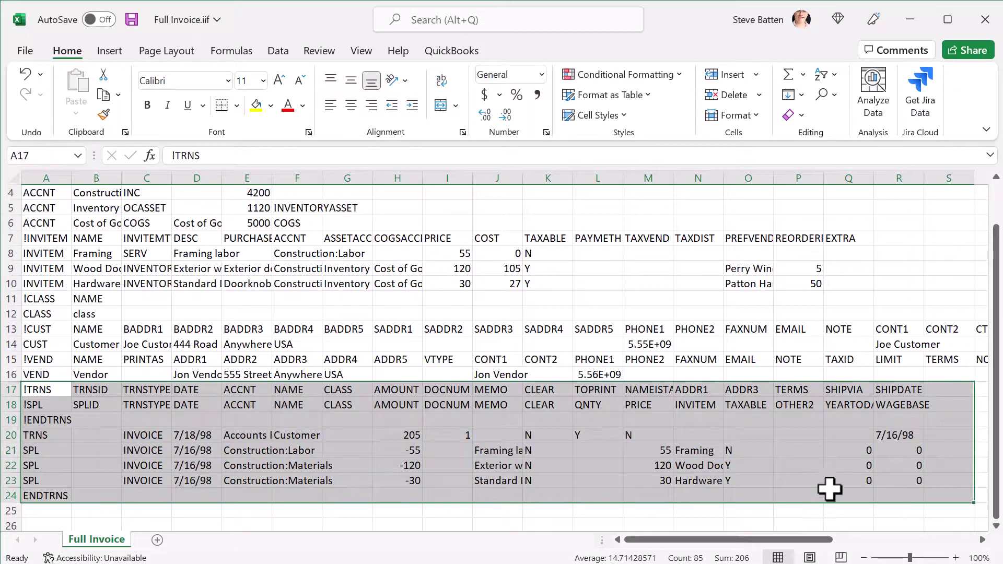
pyautogui.rightClick(390, 448)
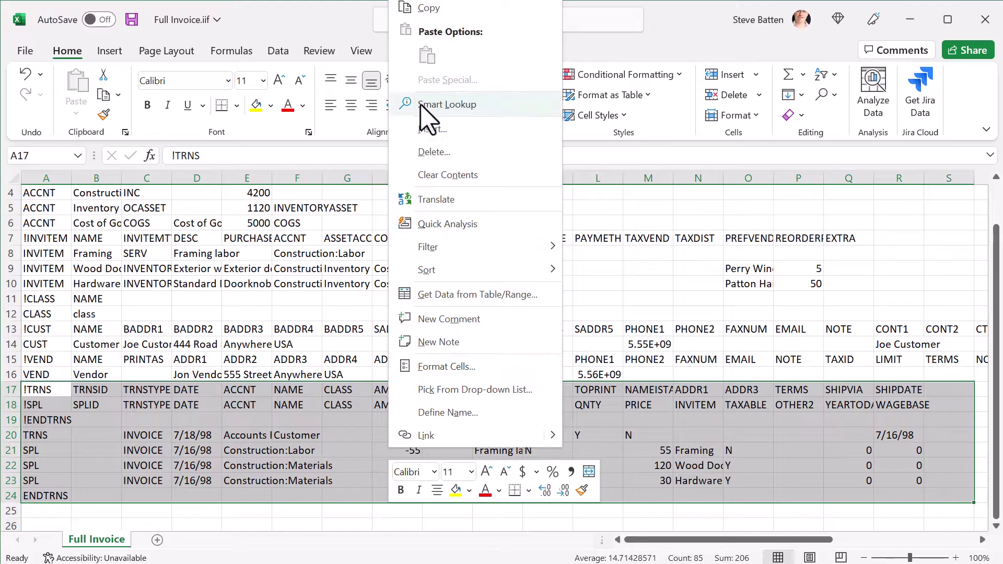
pyautogui.click(431, 9)
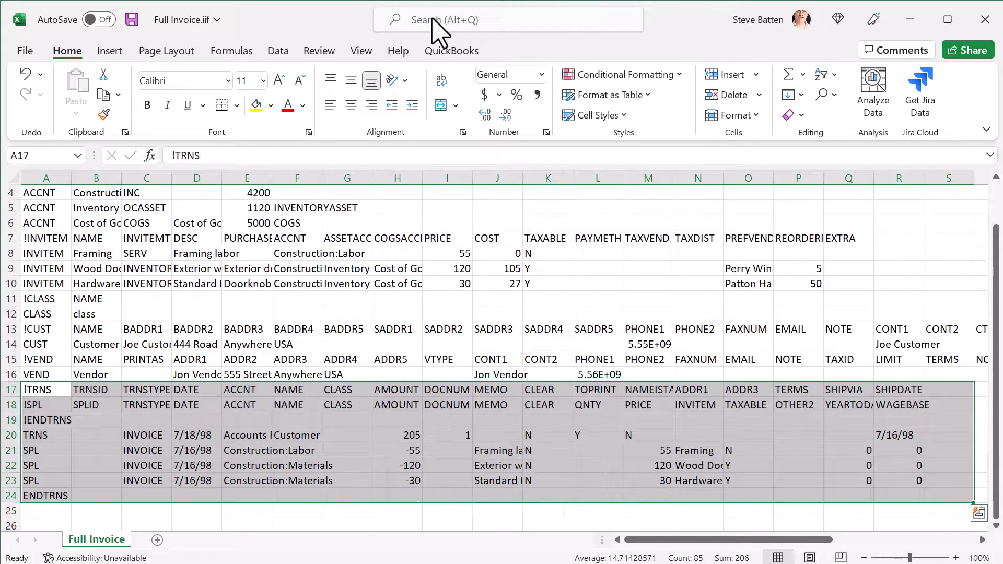
pyautogui.click(156, 540)
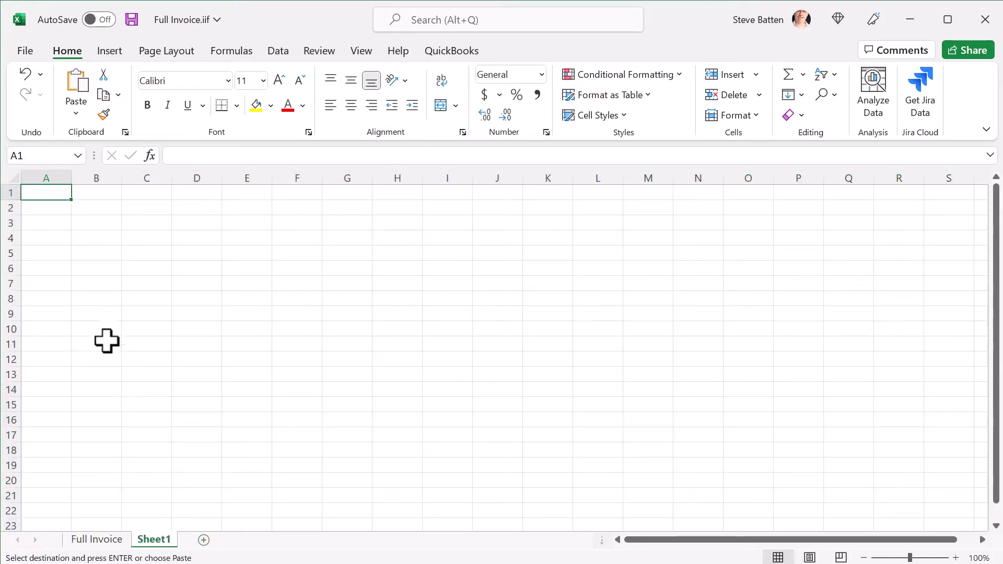
pyautogui.rightClick(49, 191)
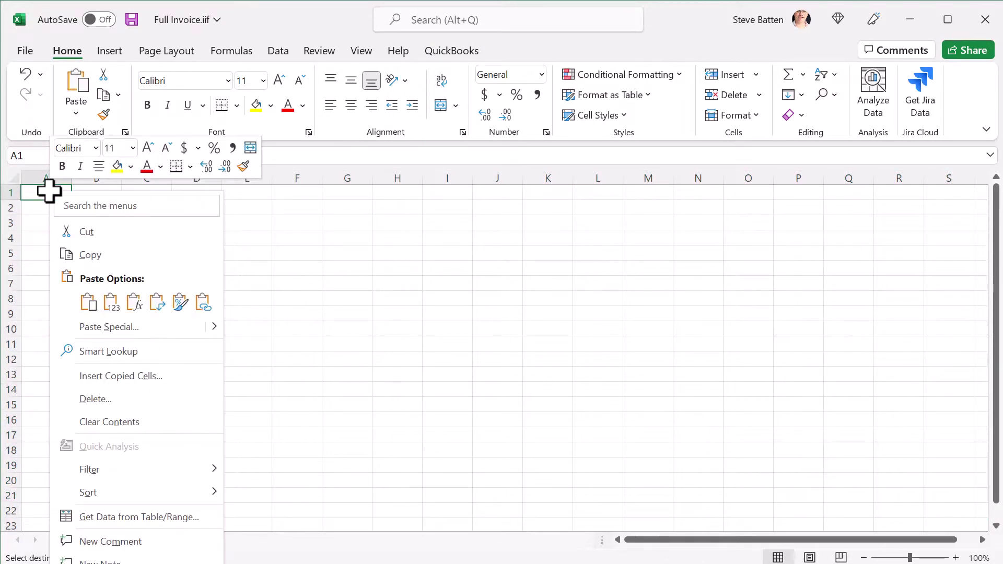
pyautogui.click(88, 303)
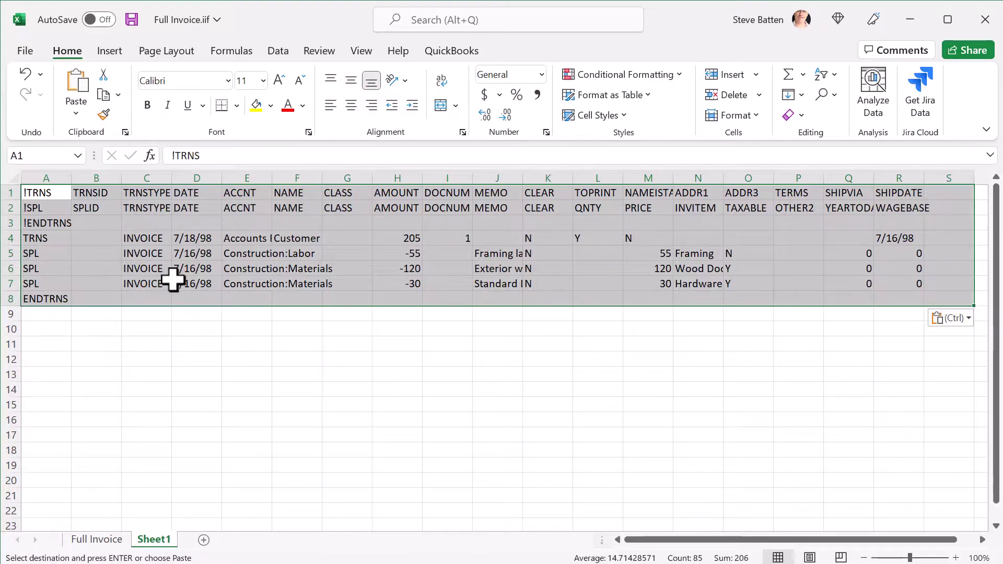
# Move the !SPL headers to the end of row 1 and the SPL rows beside TRNS.
pyautogui.click(40, 208)
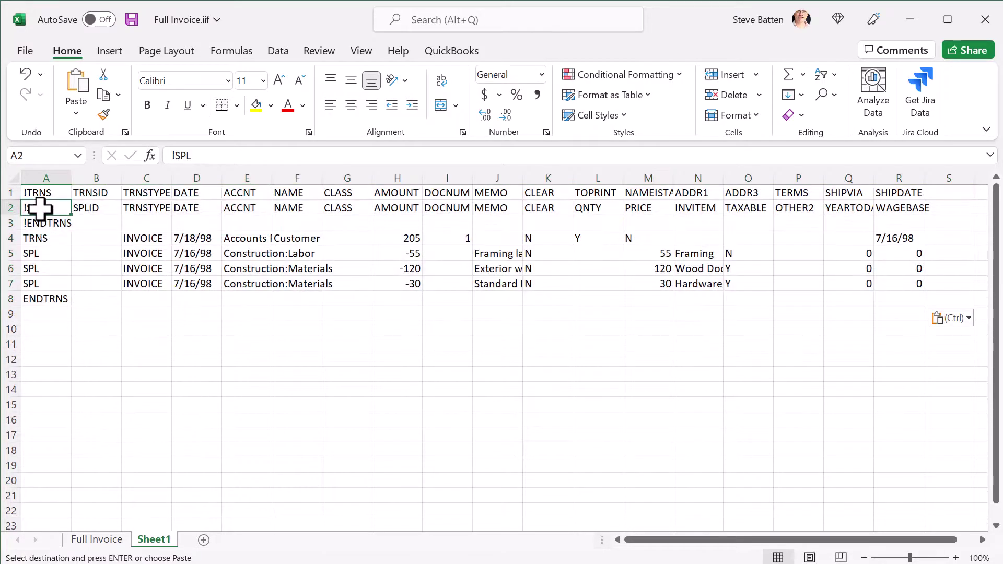
pyautogui.moveTo(41, 208); pyautogui.dragTo(889, 208)
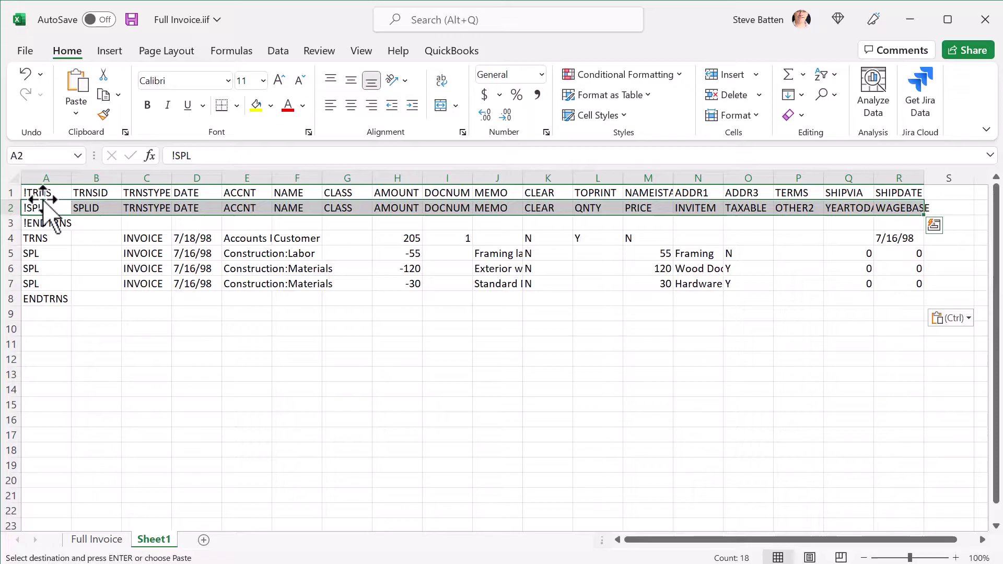
pyautogui.moveTo(44, 201); pyautogui.dragTo(734, 191)
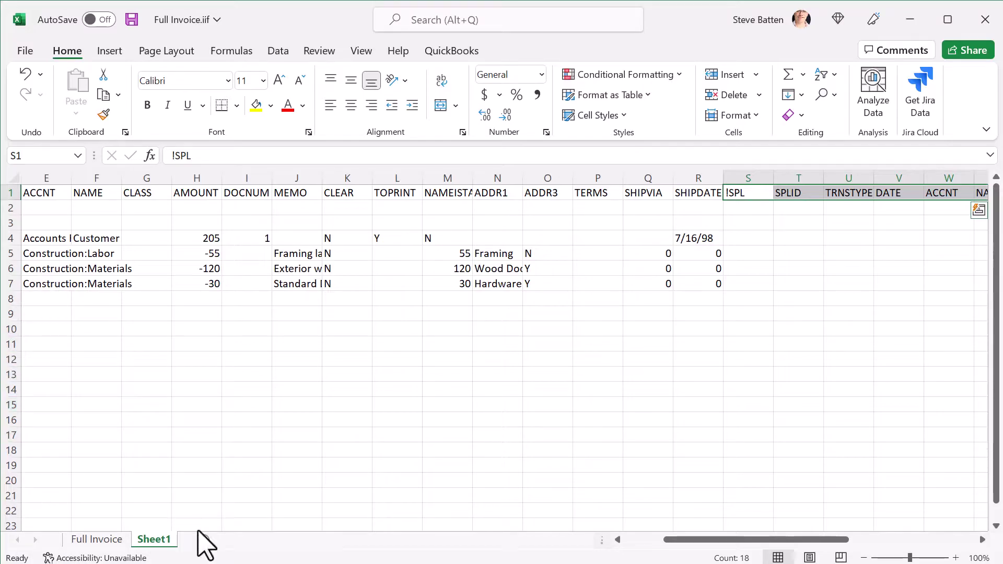
pyautogui.click(618, 540)
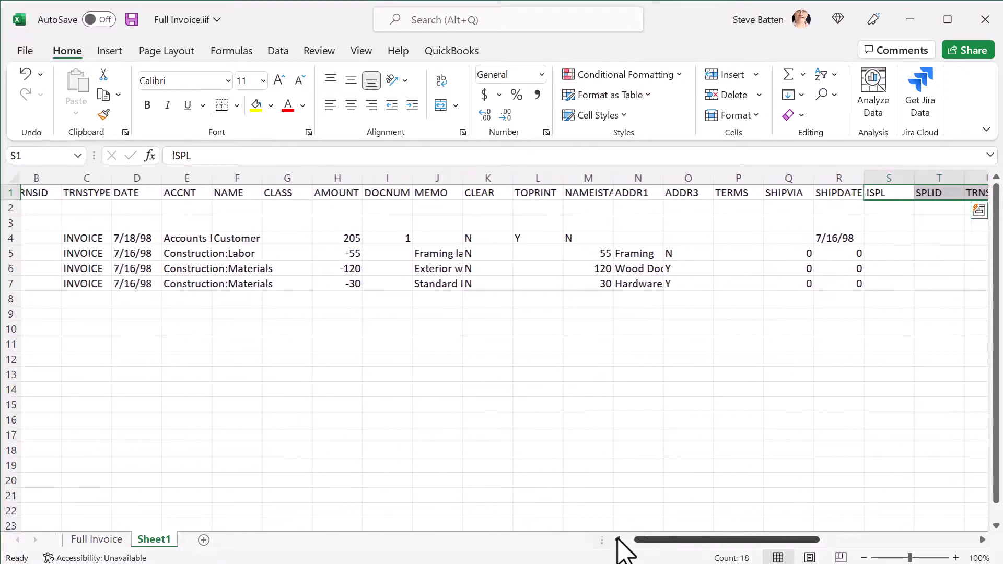
pyautogui.click(618, 540)
pyautogui.moveTo(45, 253); pyautogui.dragTo(959, 238)
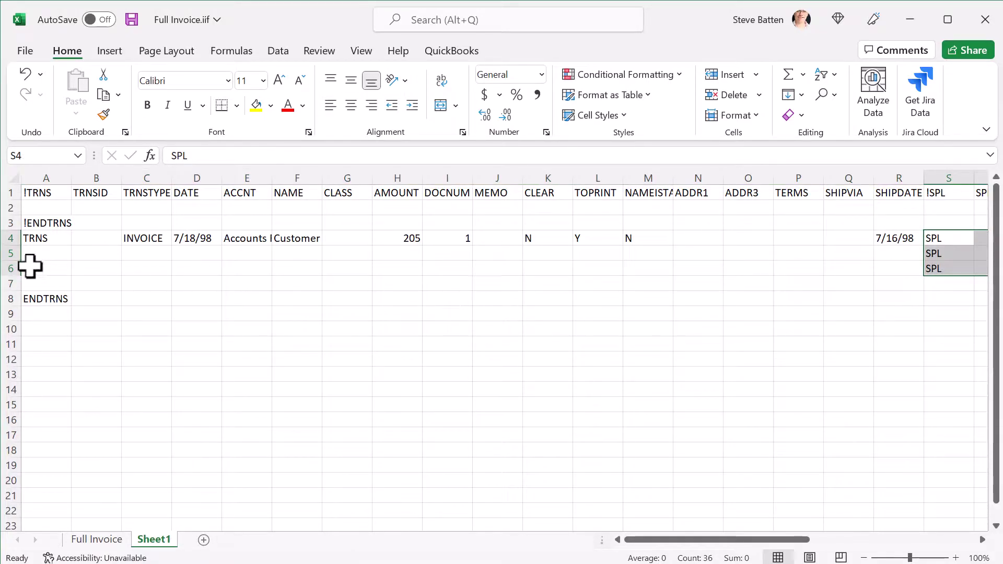
# Delete the blank and ENDTRNS rows 2–3 and 5–6.
pyautogui.moveTo(6, 208); pyautogui.dragTo(13, 216)
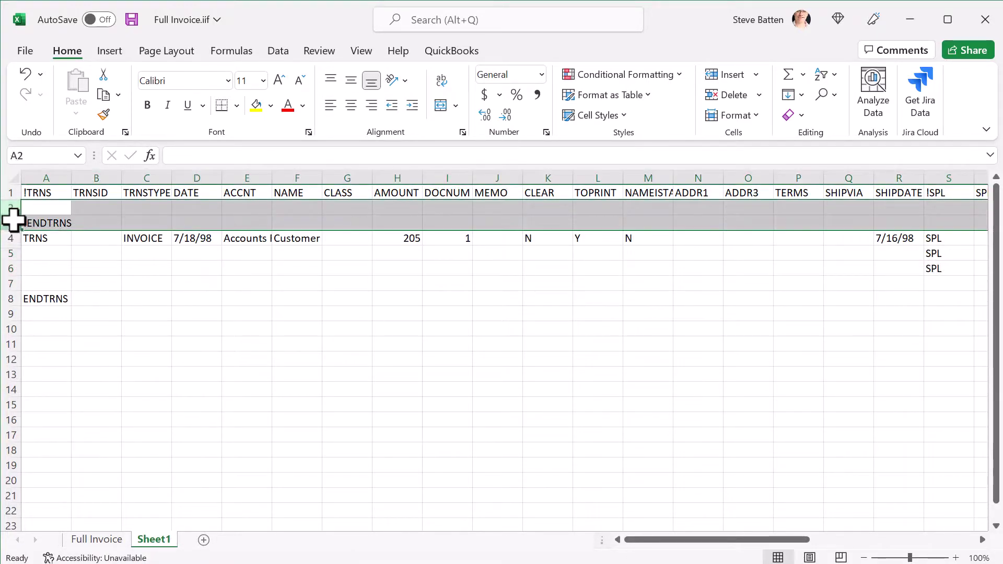
pyautogui.rightClick(12, 216)
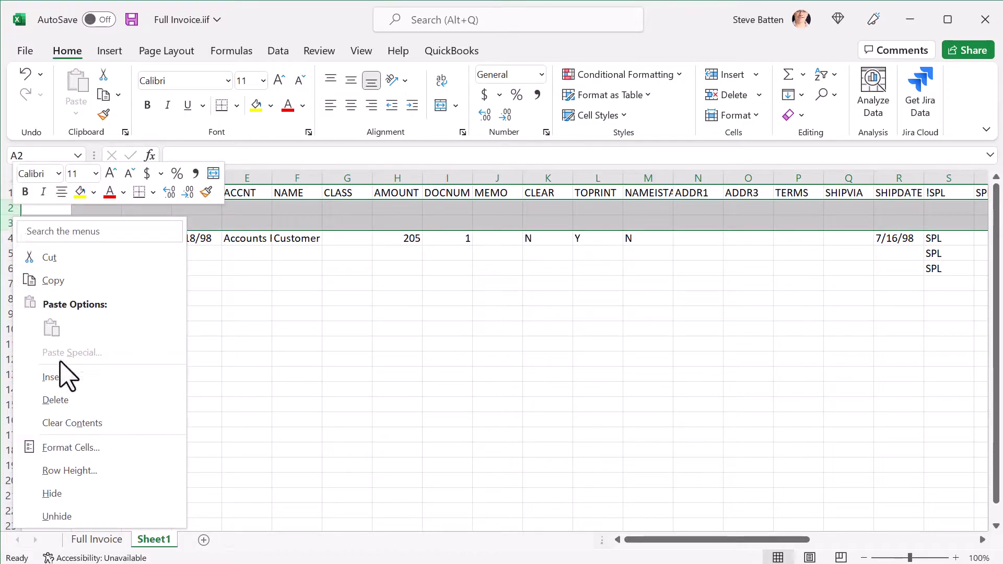
pyautogui.click(62, 400)
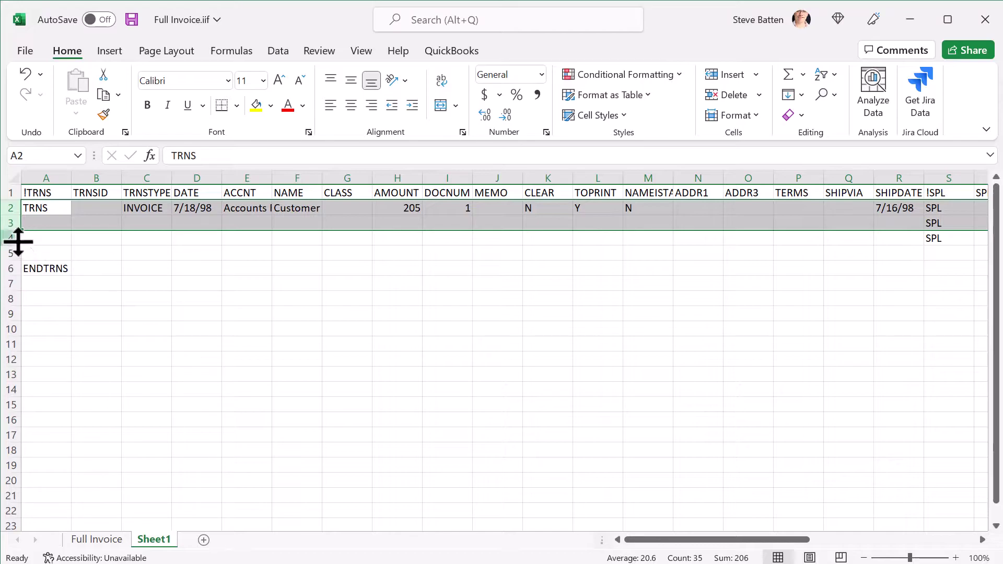
pyautogui.moveTo(9, 254); pyautogui.dragTo(14, 266)
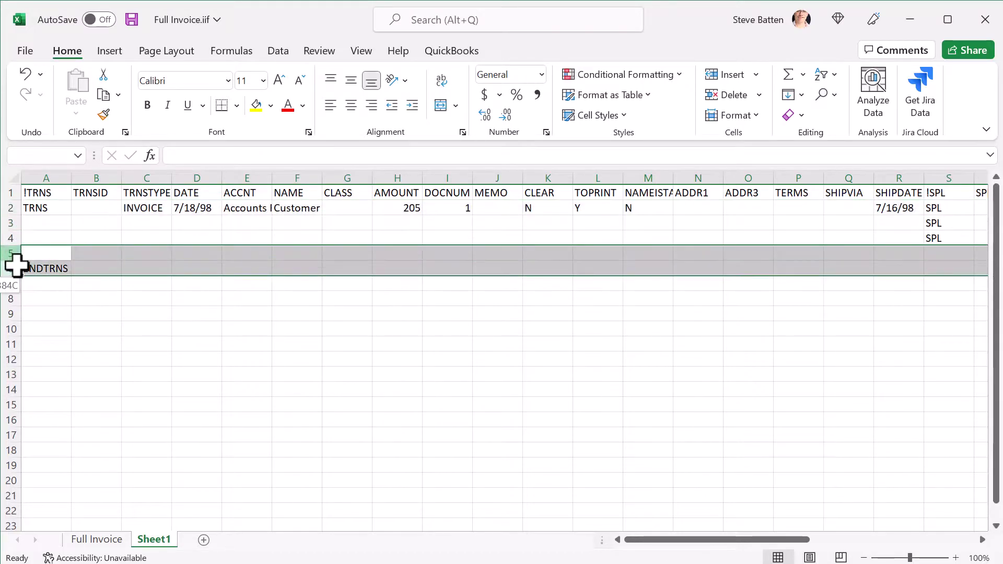
pyautogui.rightClick(45, 269)
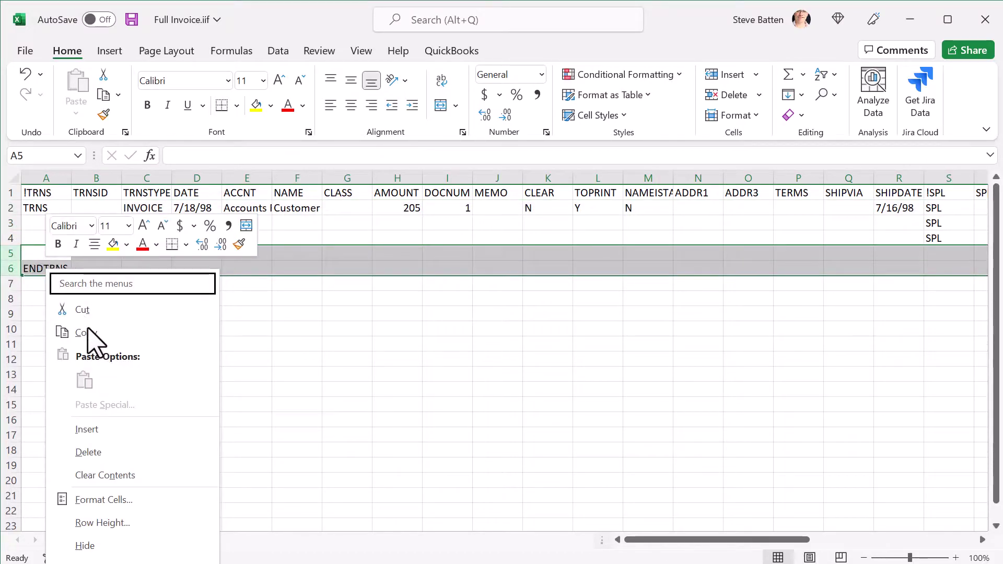
pyautogui.click(97, 453)
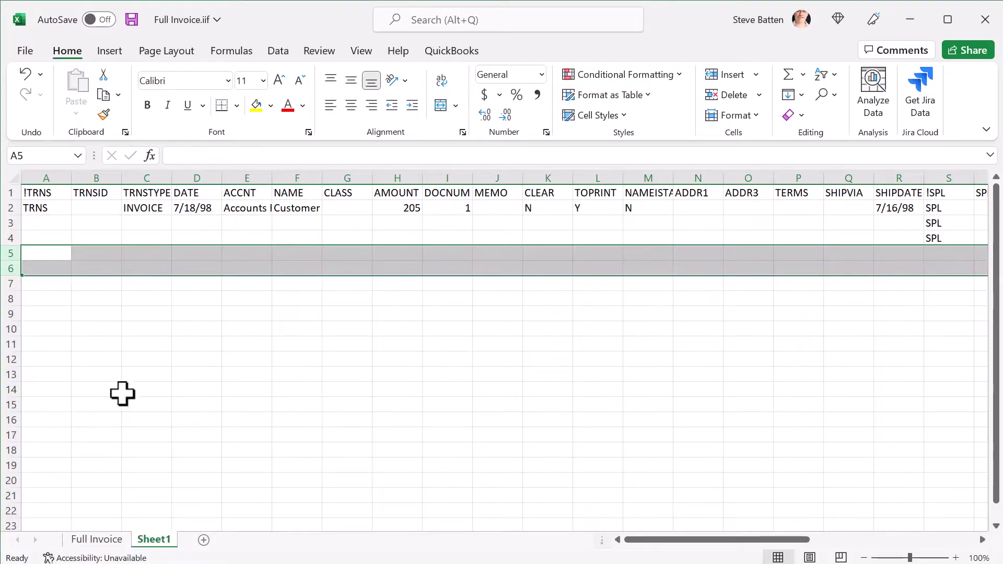
pyautogui.click(176, 233)
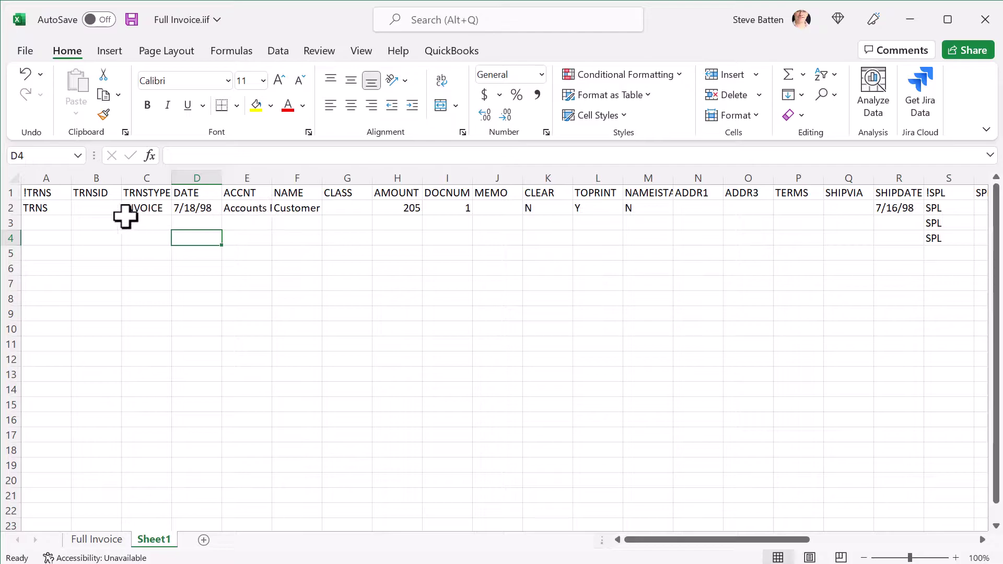
# Inspect the DOCNUM column and check the PRICE values sum to 205.
pyautogui.press('Up')
pyautogui.press('Up')
pyautogui.press('Up')
pyautogui.click(300, 191)
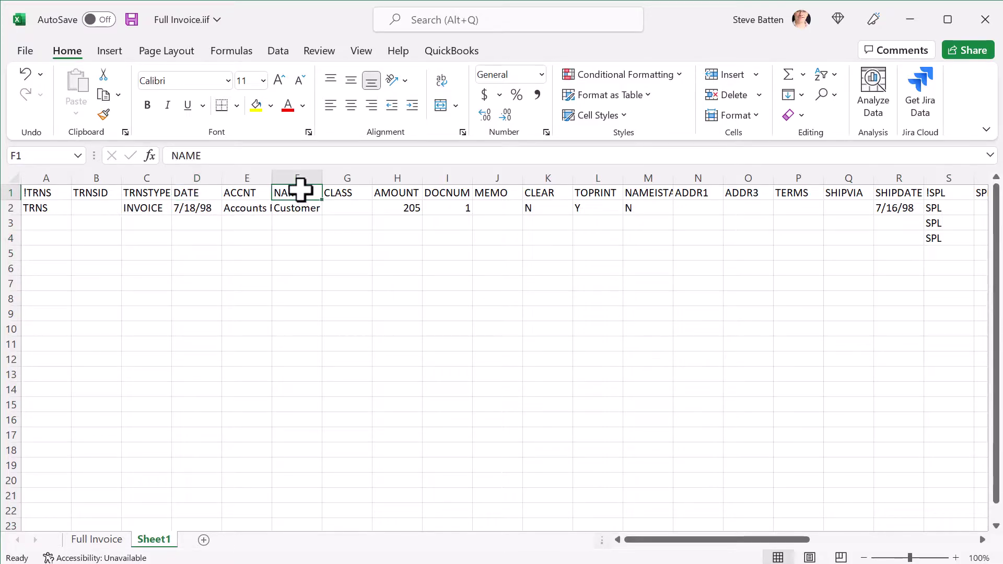
pyautogui.click(459, 195)
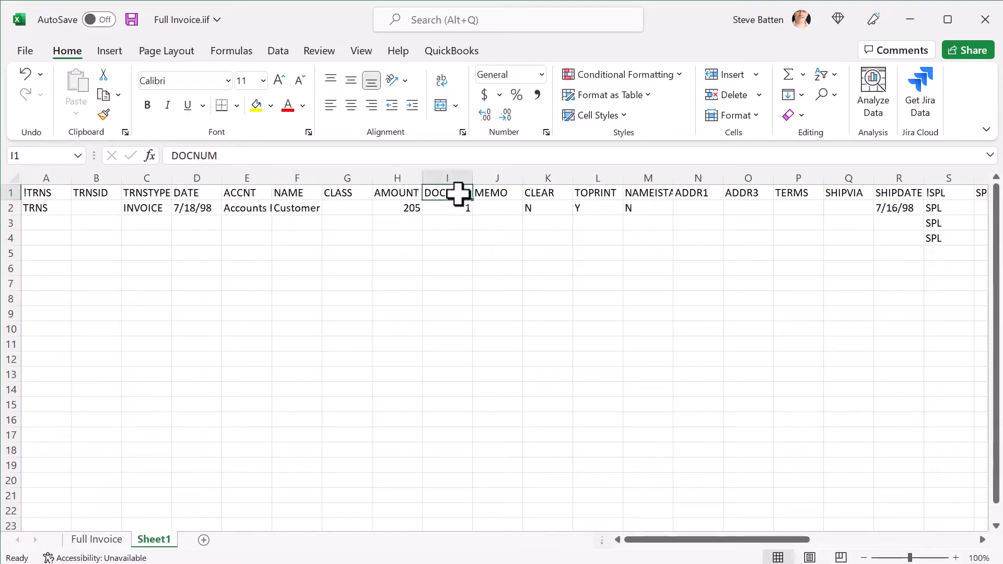
pyautogui.click(459, 206)
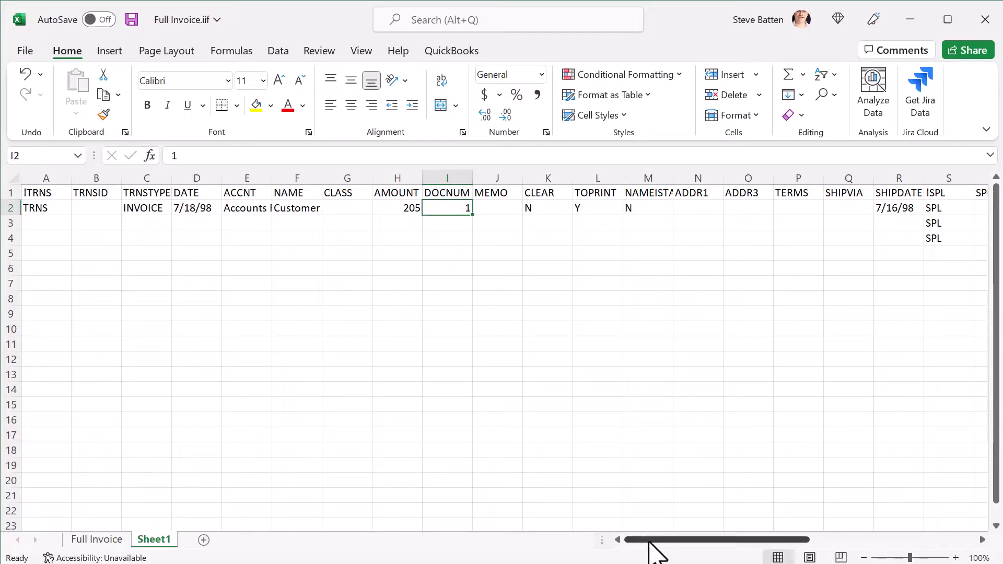
pyautogui.moveTo(650, 540); pyautogui.dragTo(783, 539)
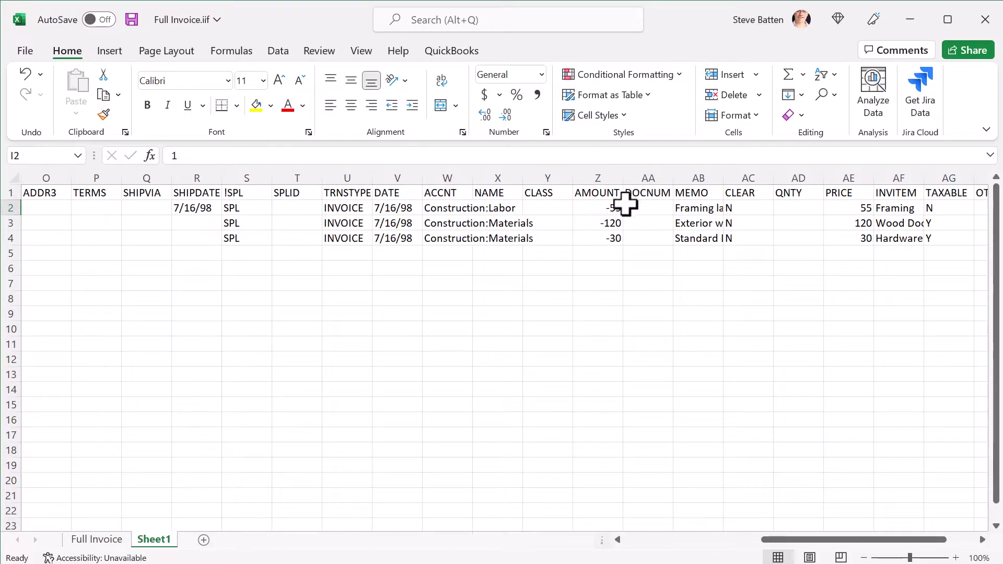
pyautogui.moveTo(898, 208); pyautogui.dragTo(897, 239)
pyautogui.moveTo(839, 208); pyautogui.dragTo(835, 233)
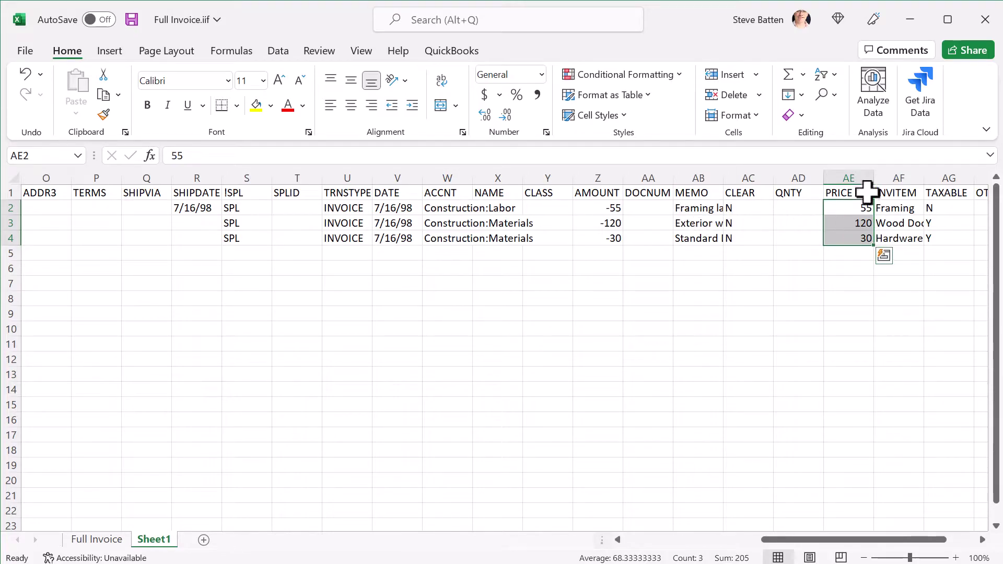
pyautogui.moveTo(882, 540); pyautogui.dragTo(745, 559)
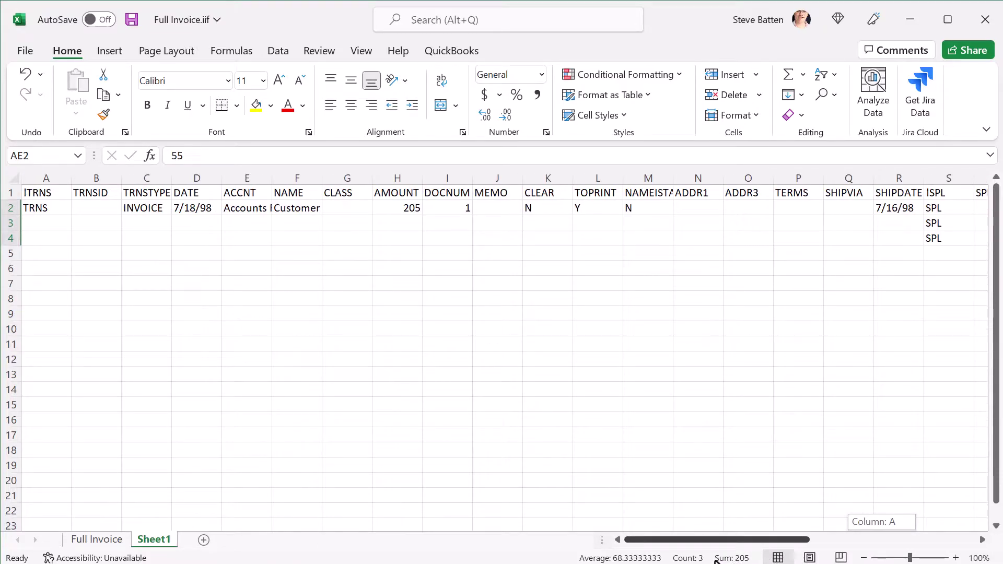
pyautogui.moveTo(716, 560); pyautogui.dragTo(716, 559)
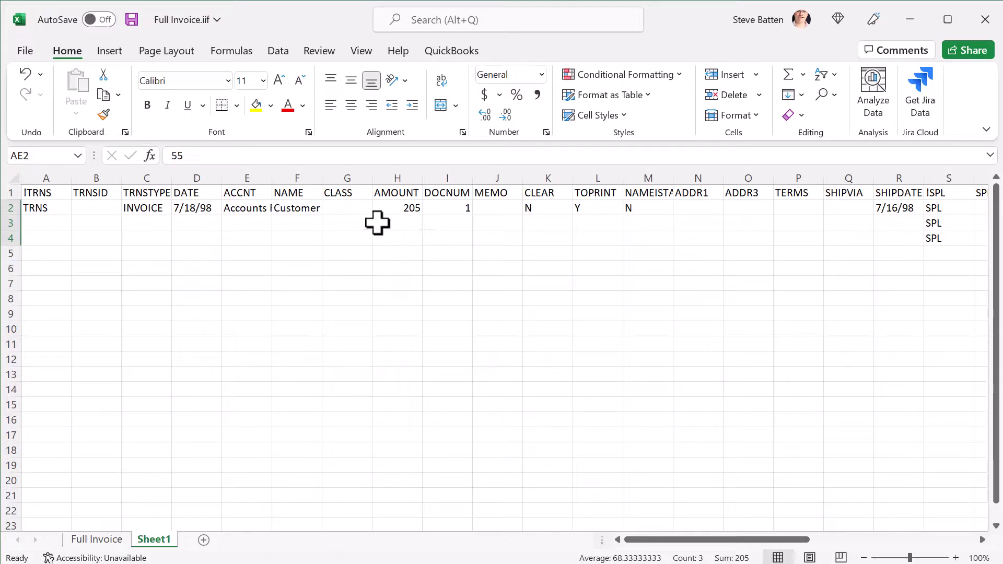
# Set DOCNUM in I2 to 99001 and paste it into I3 and I4.
pyautogui.click(455, 207)
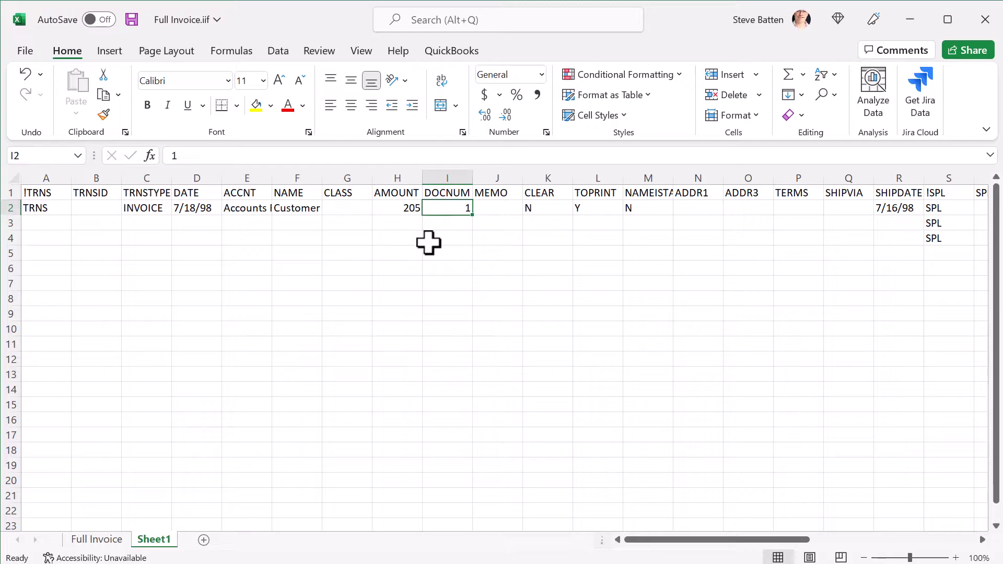
pyautogui.write('9900')
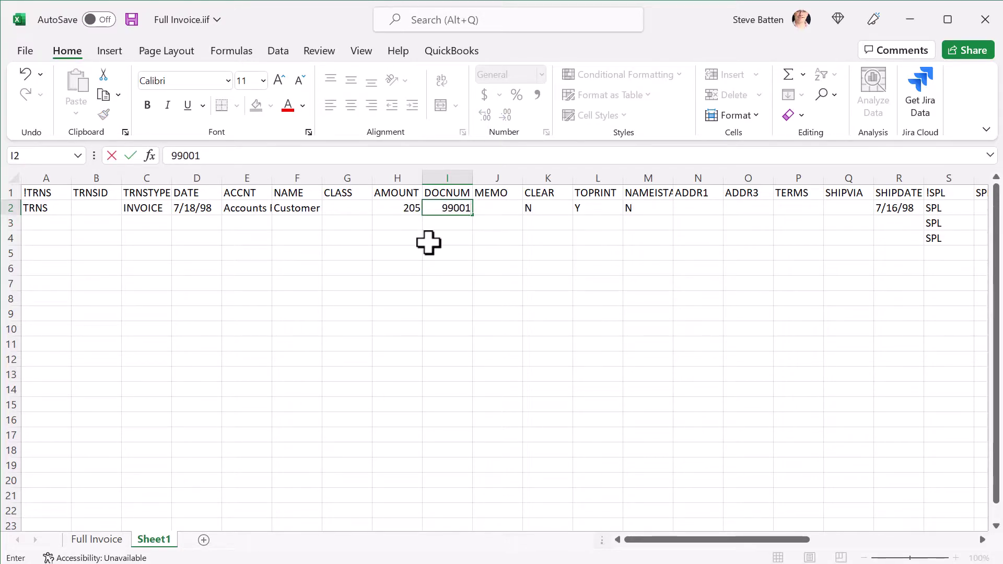
pyautogui.click(455, 223)
pyautogui.click(459, 208)
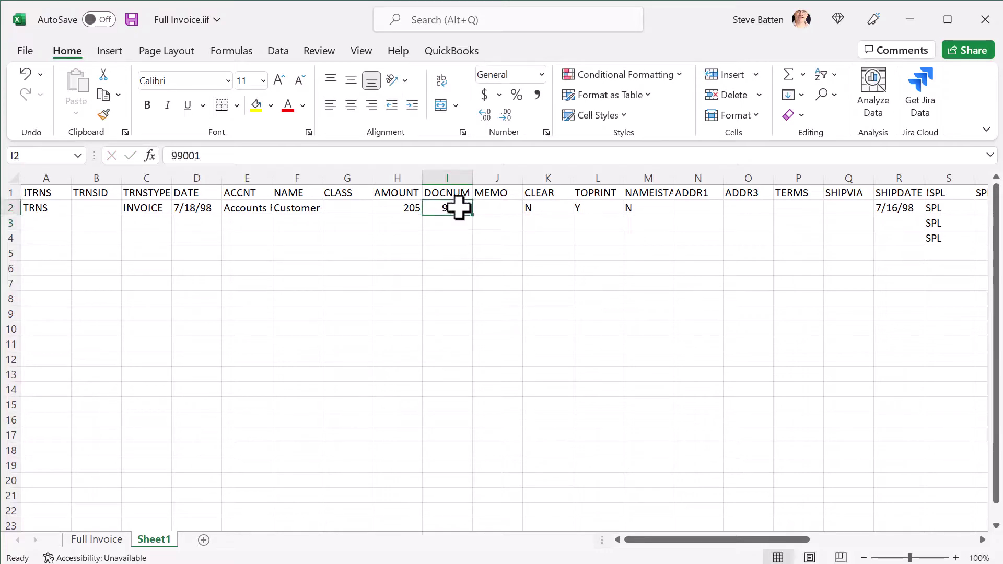
pyautogui.hotkey('ctrl', 'c')
pyautogui.click(464, 224)
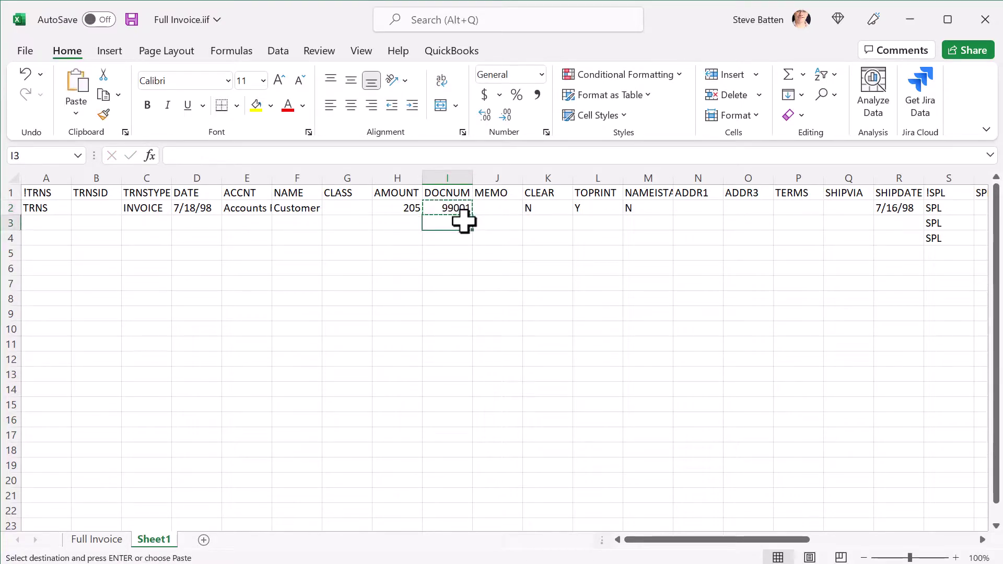
pyautogui.hotkey('ctrl', 'v')
pyautogui.click(464, 238)
pyautogui.hotkey('ctrl', 'v')
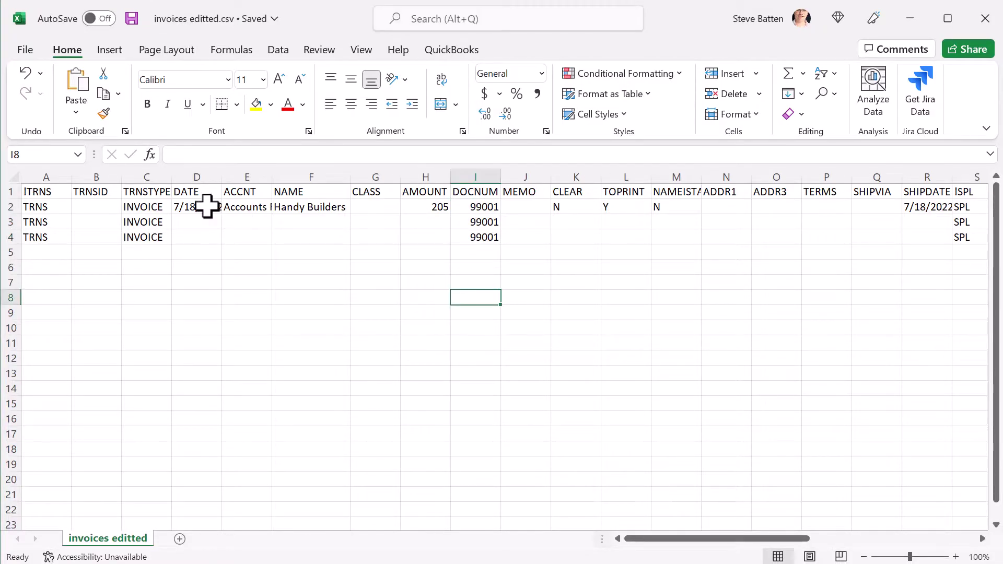
# Scroll across the edited CSV's columns to review them.
pyautogui.moveTo(670, 540); pyautogui.dragTo(837, 546)
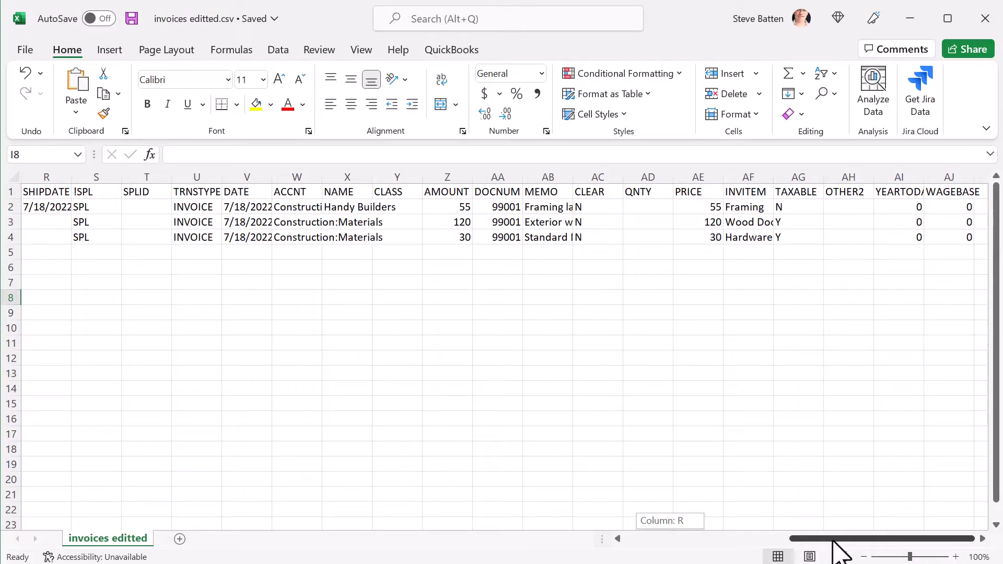
pyautogui.moveTo(837, 546); pyautogui.dragTo(807, 537)
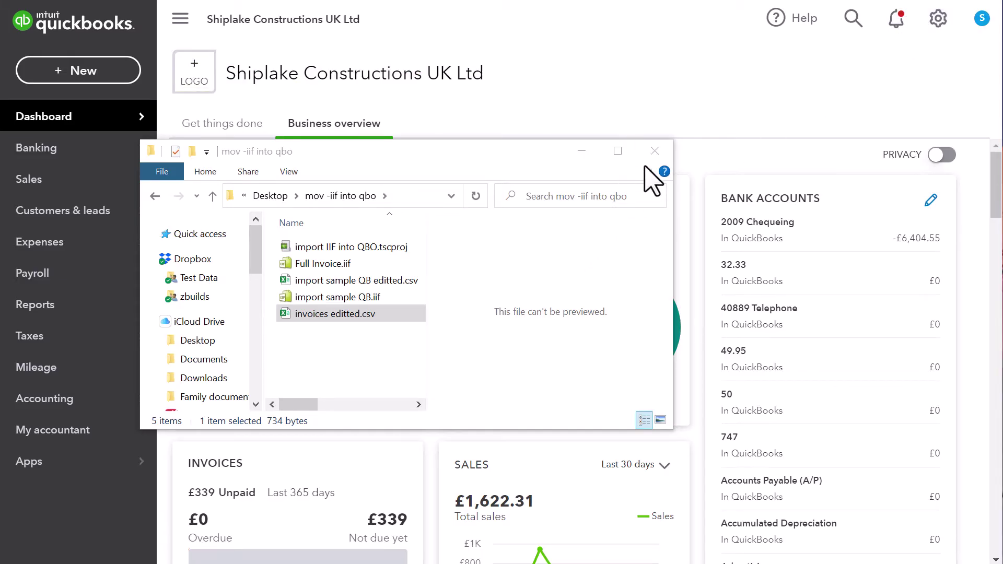
# Start an invoice import from the gear menu's Import data page.
pyautogui.click(581, 154)
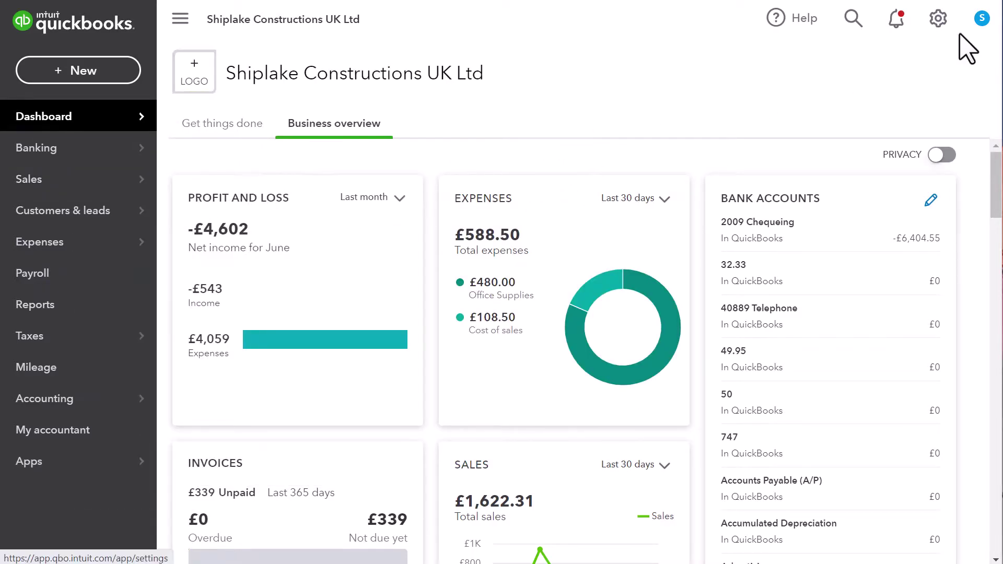
pyautogui.click(938, 21)
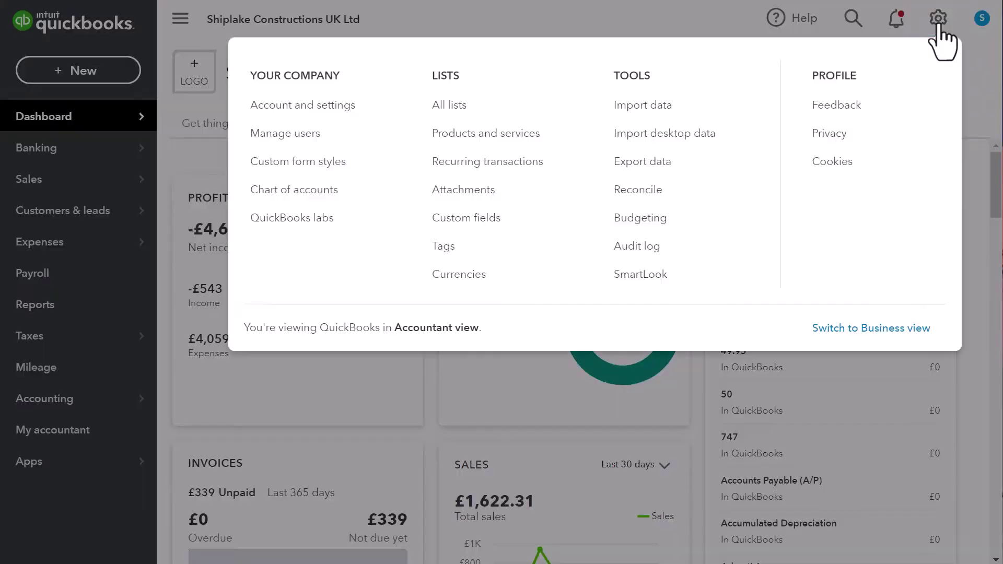
pyautogui.click(668, 113)
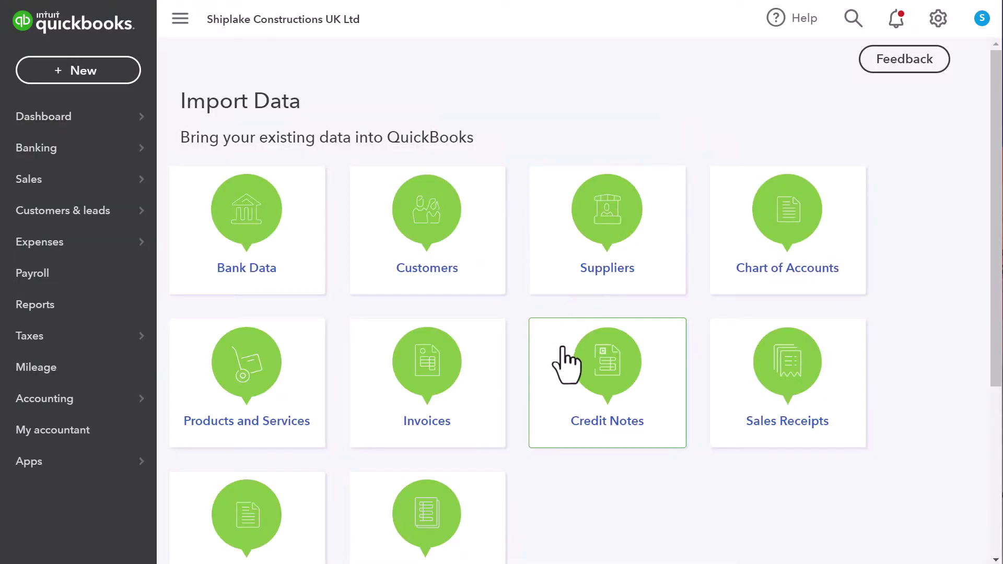
pyautogui.scroll(-1, 564, 355)
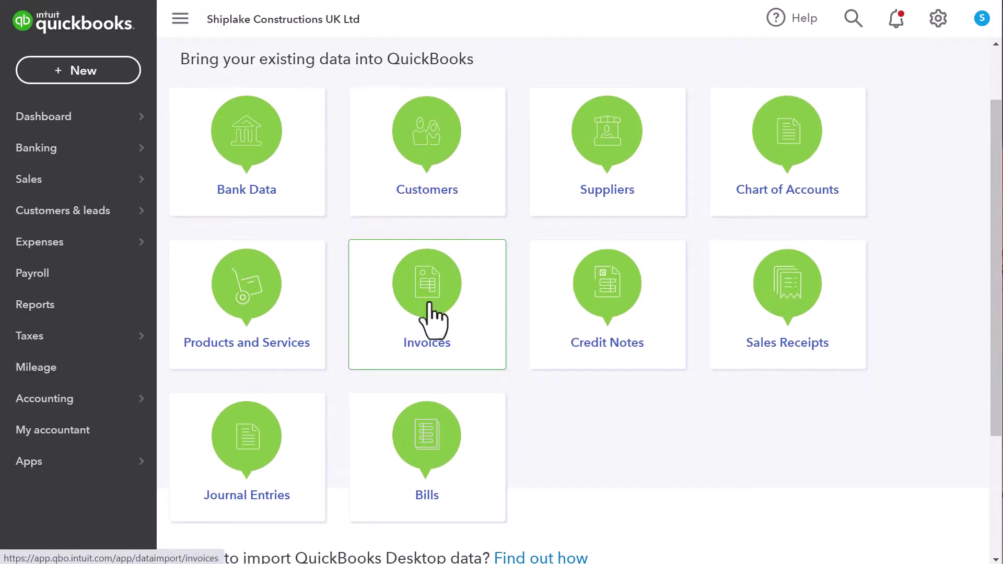
pyautogui.click(430, 318)
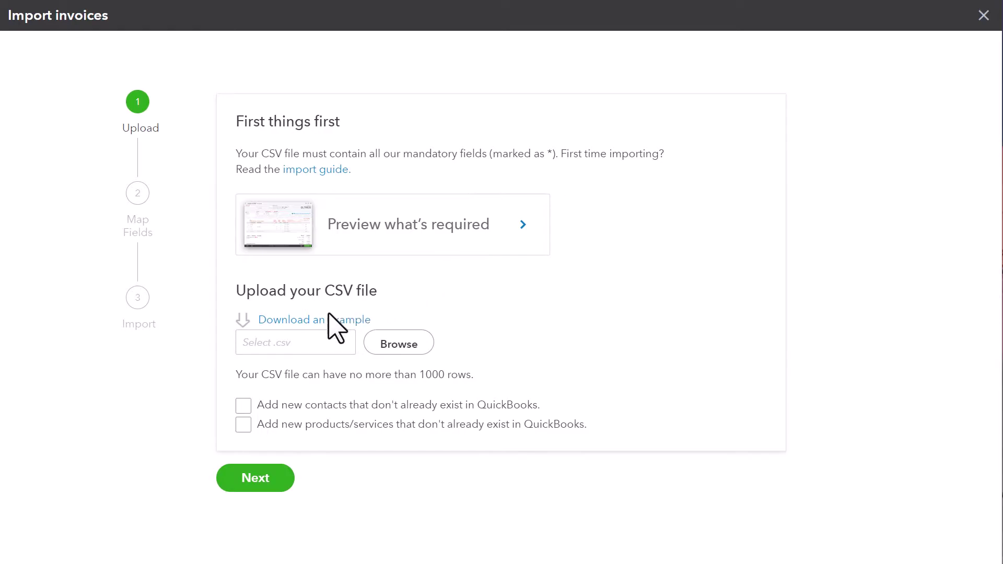
# Upload invoices editted.csv and allow adding new contacts and products/services.
pyautogui.click(393, 342)
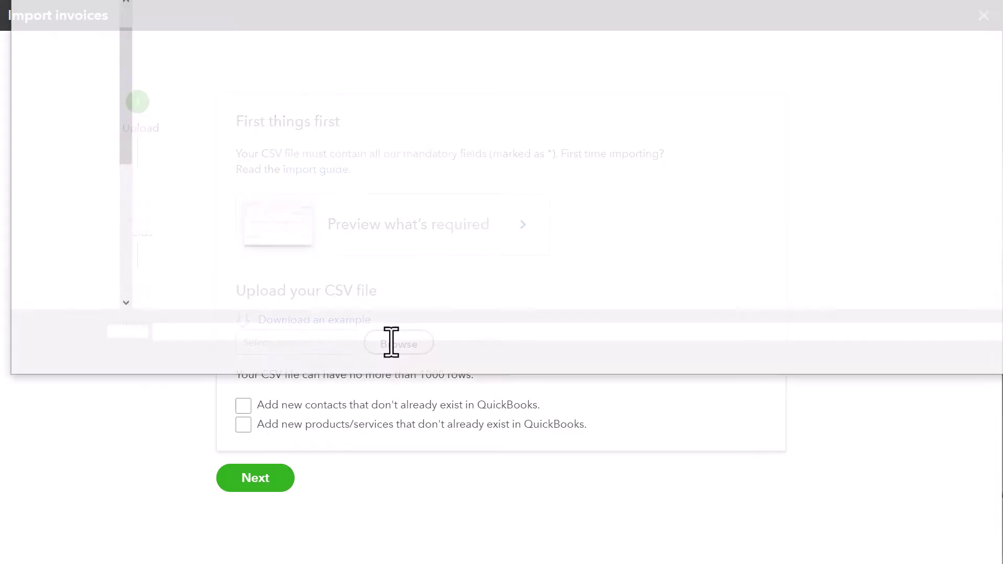
pyautogui.click(209, 64)
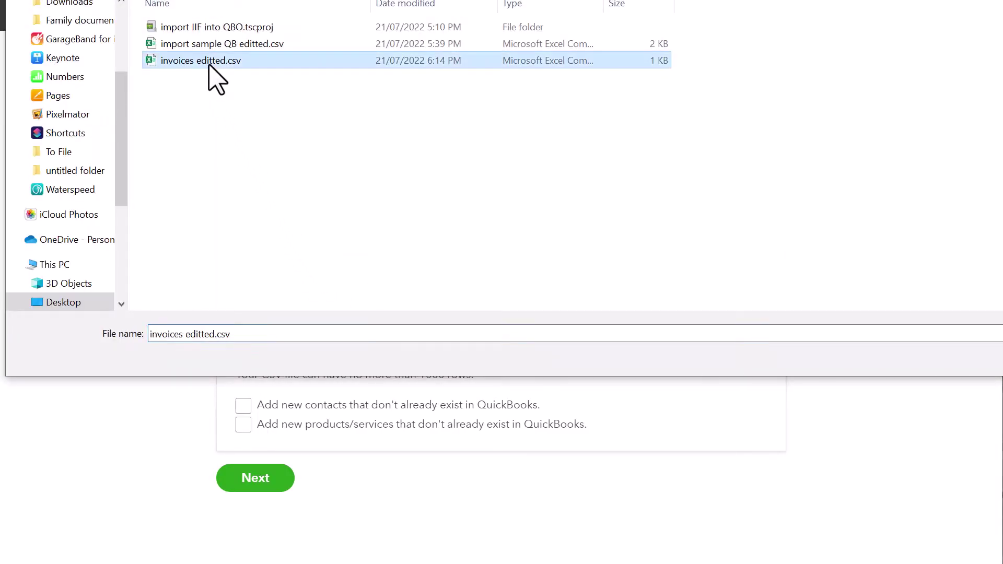
pyautogui.doubleClick(208, 64)
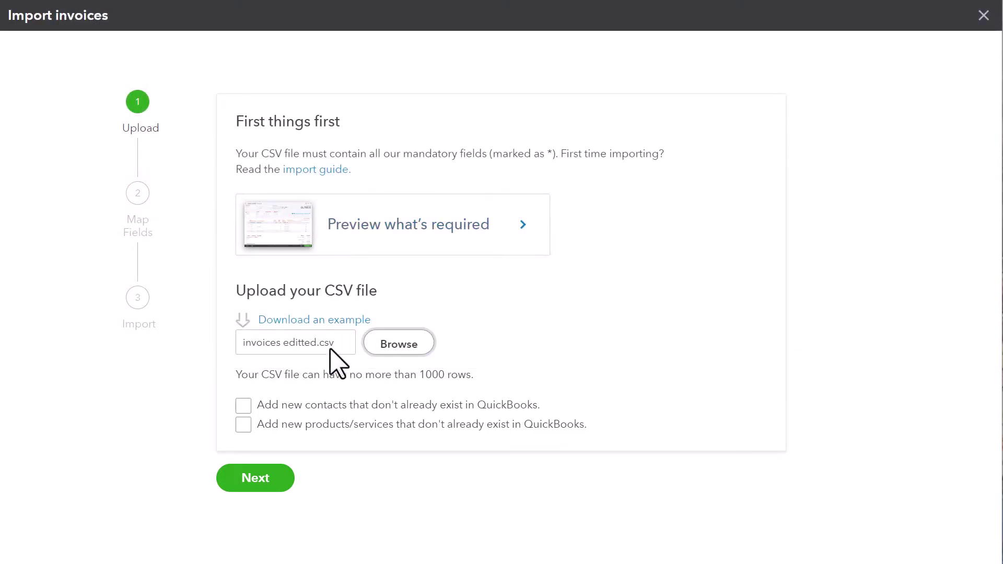
pyautogui.click(244, 406)
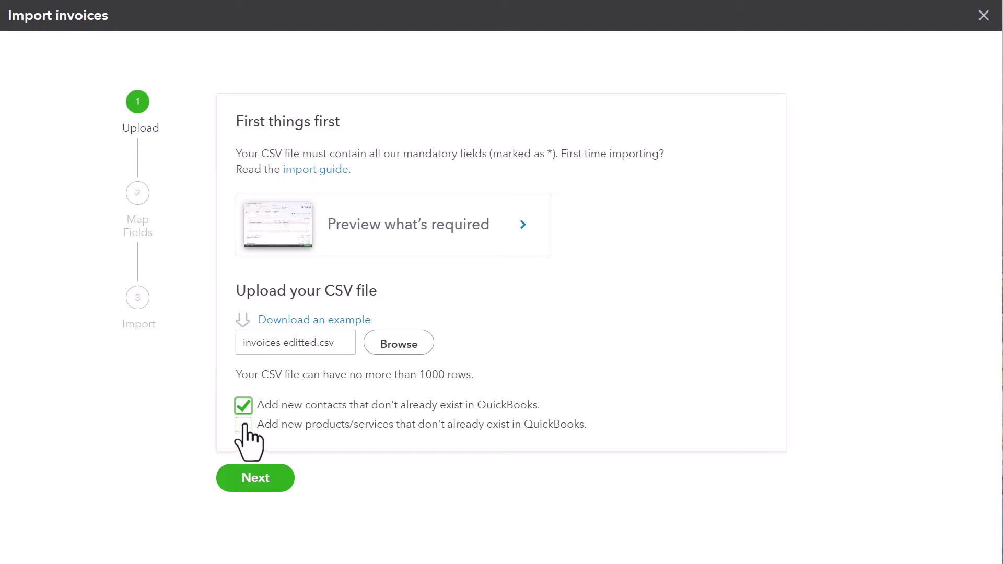
# Map Invoice No to DOCNUM, Customer to NAME, both dates to DATE, format M/D/YYYY.
pyautogui.click(260, 482)
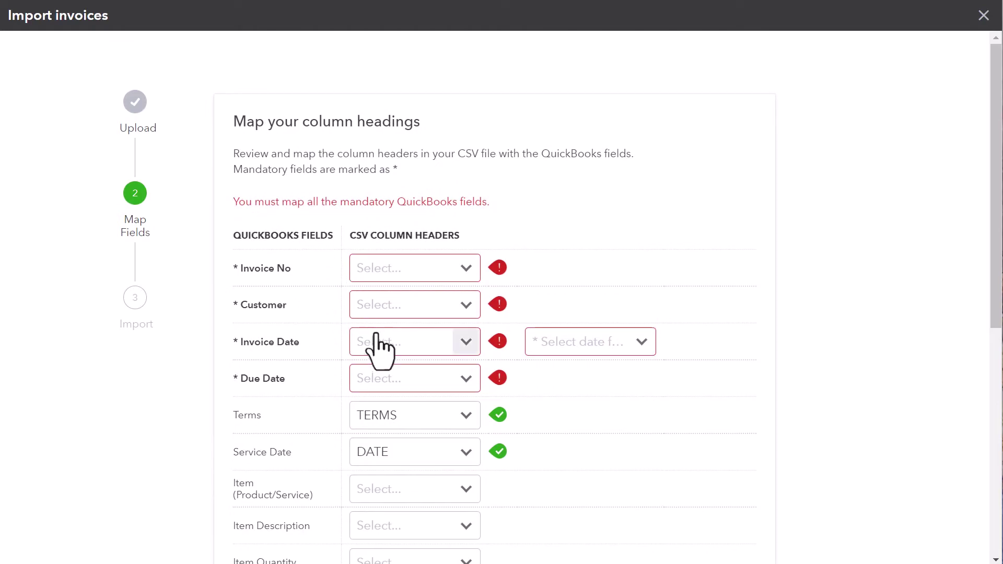
pyautogui.click(466, 270)
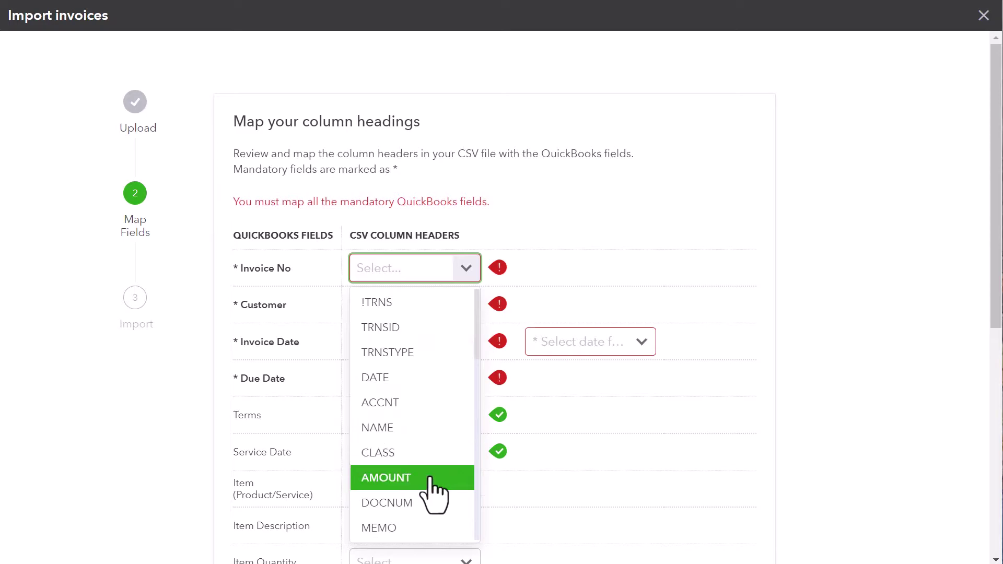
pyautogui.click(421, 504)
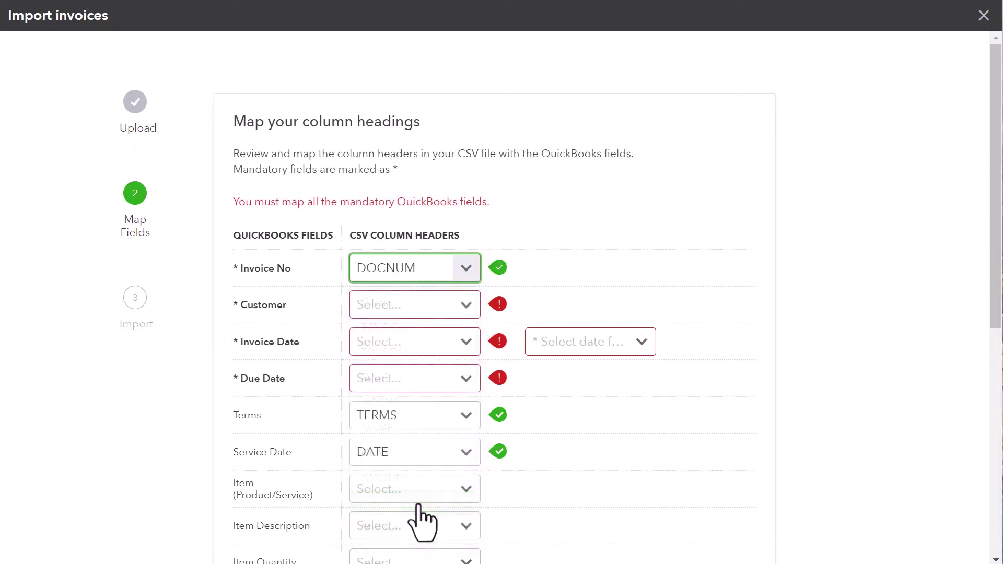
pyautogui.click(467, 307)
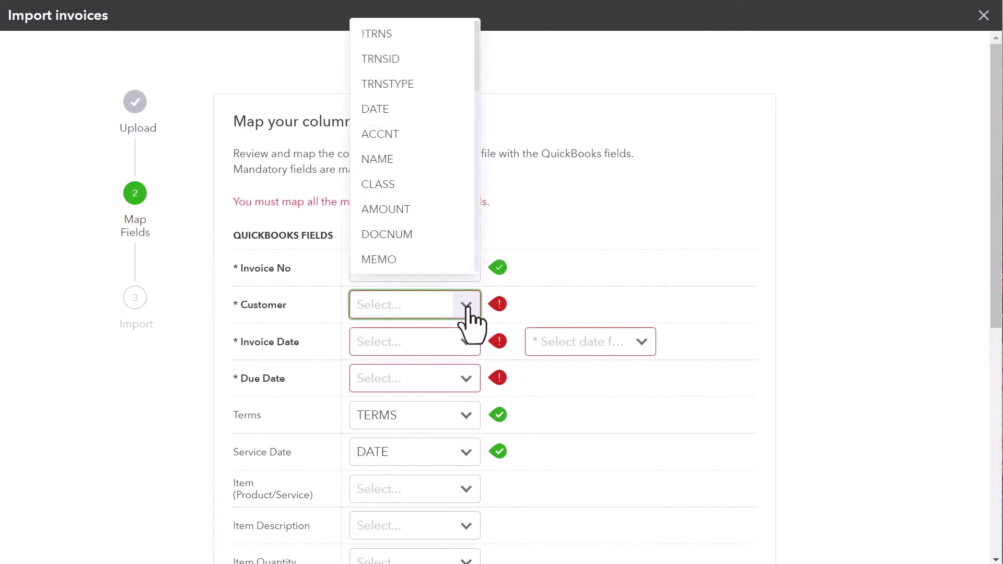
pyautogui.click(398, 166)
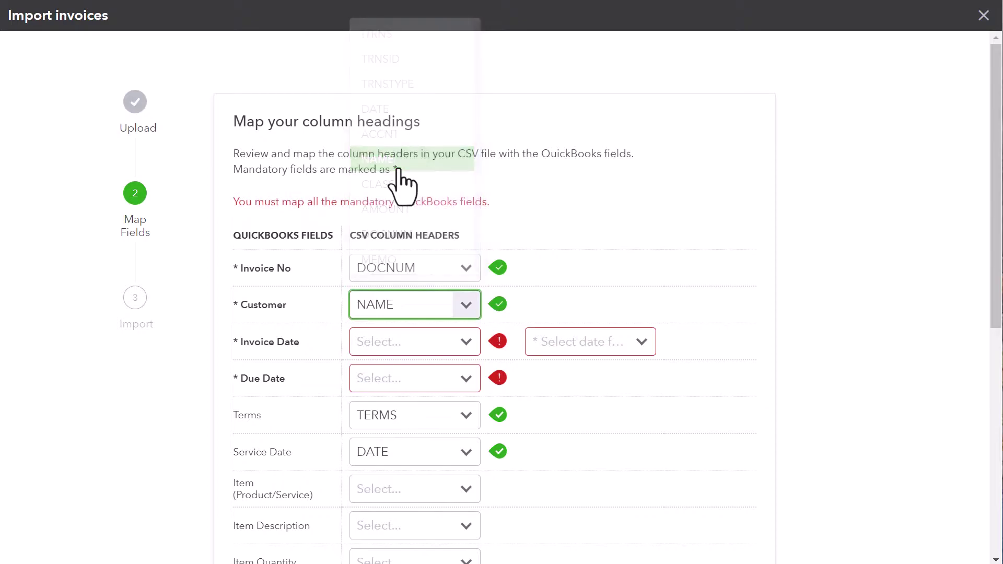
pyautogui.click(467, 341)
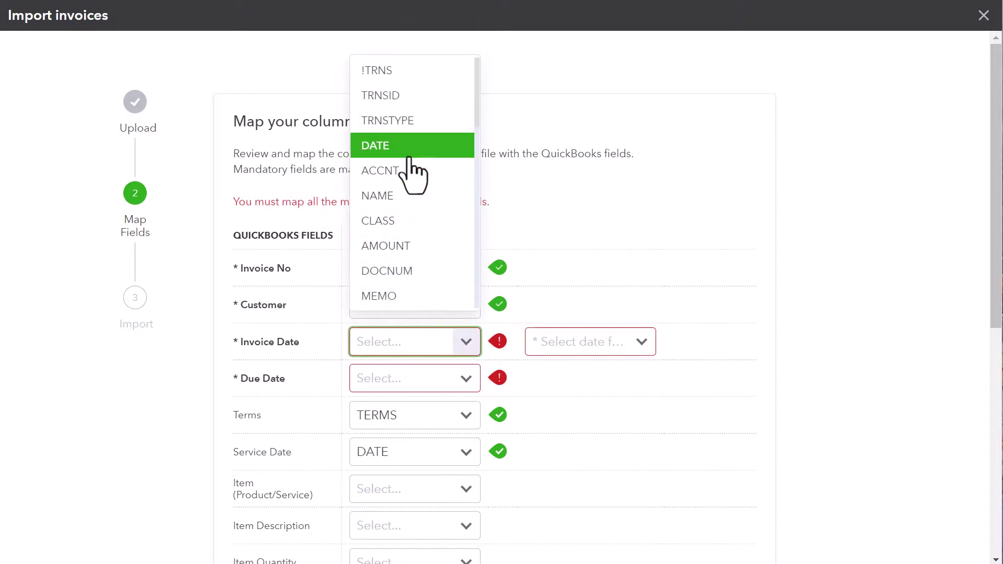
pyautogui.click(412, 151)
pyautogui.click(468, 378)
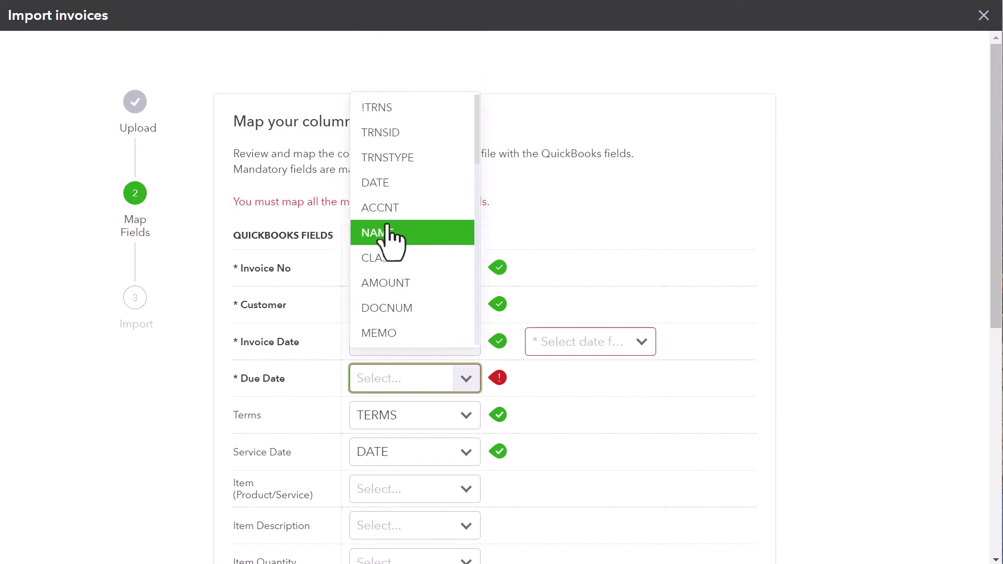
pyautogui.click(396, 183)
pyautogui.click(591, 340)
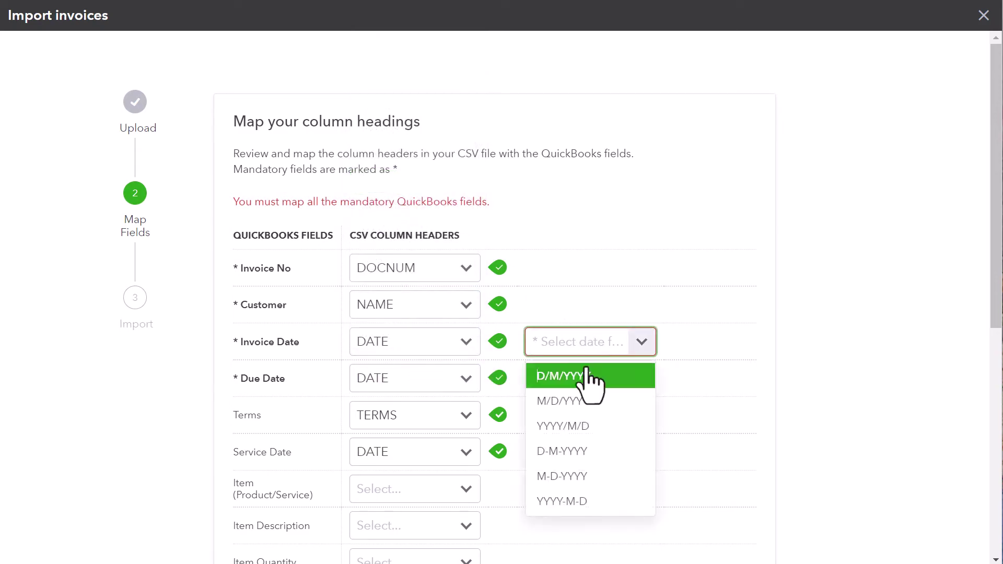
pyautogui.click(583, 401)
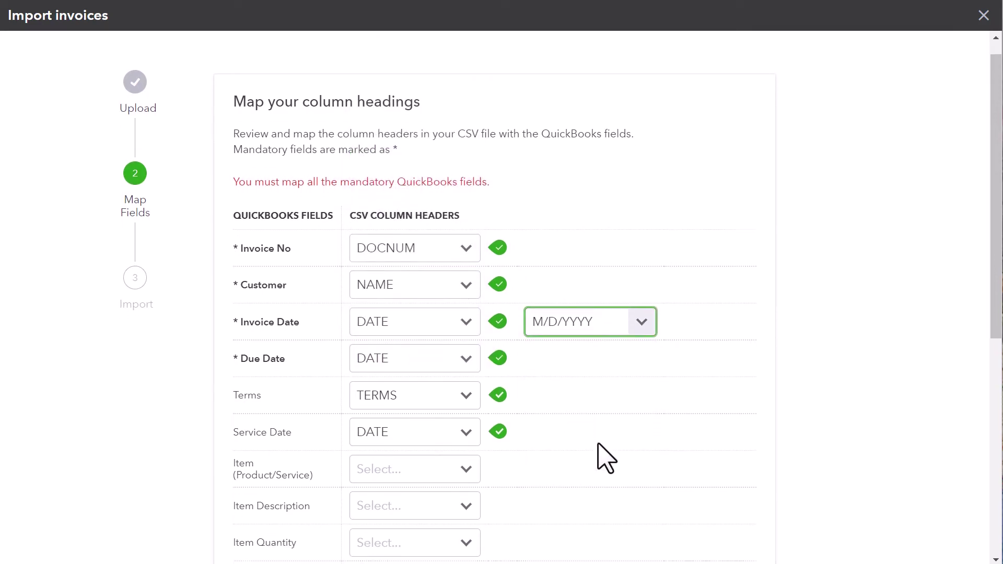
# Map Item (Product/Service) to INVITEM and set the Item Quantity column.
pyautogui.scroll(-4, 600, 459)
pyautogui.click(464, 274)
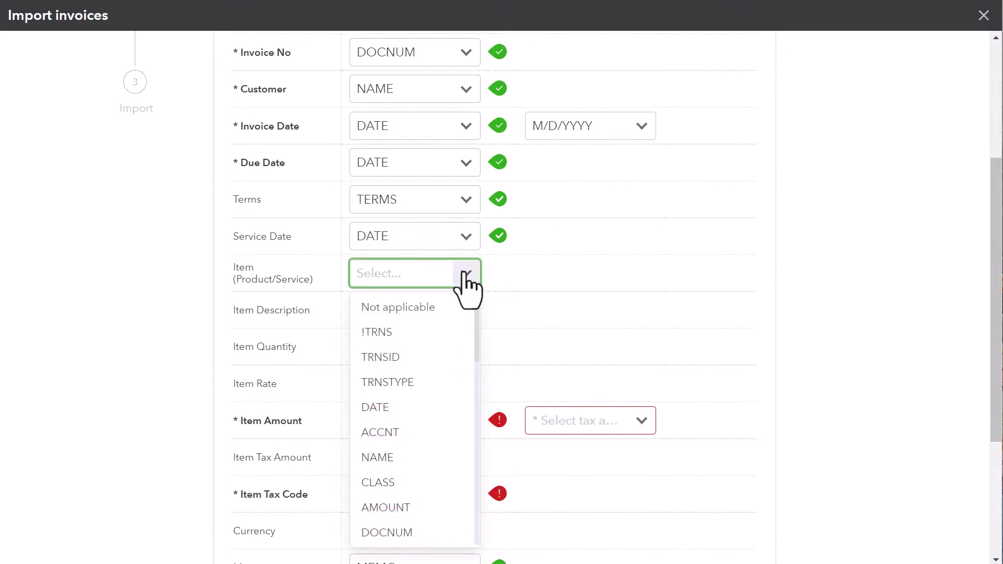
pyautogui.scroll(-5, 447, 450)
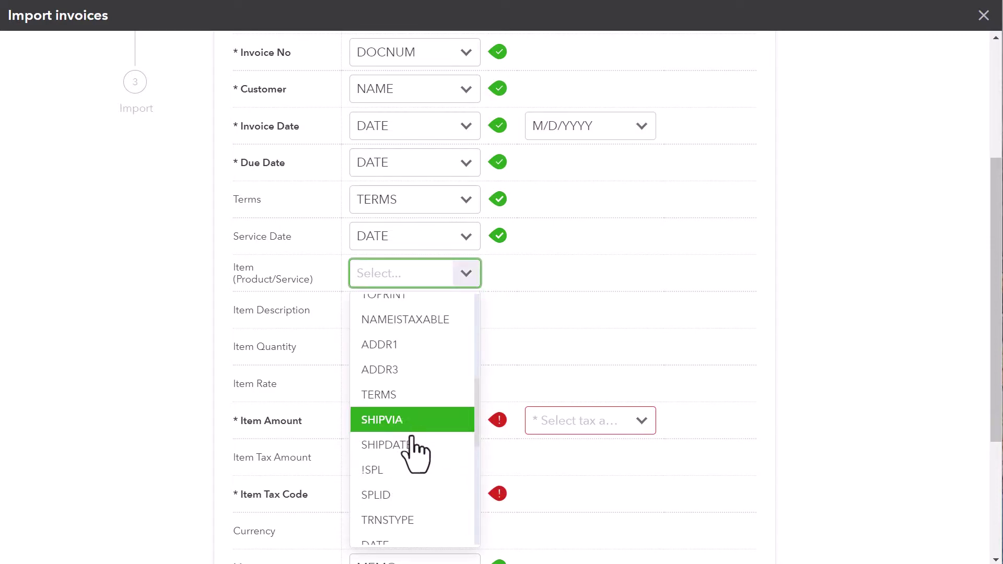
pyautogui.scroll(-3, 421, 455)
pyautogui.scroll(-6, 420, 465)
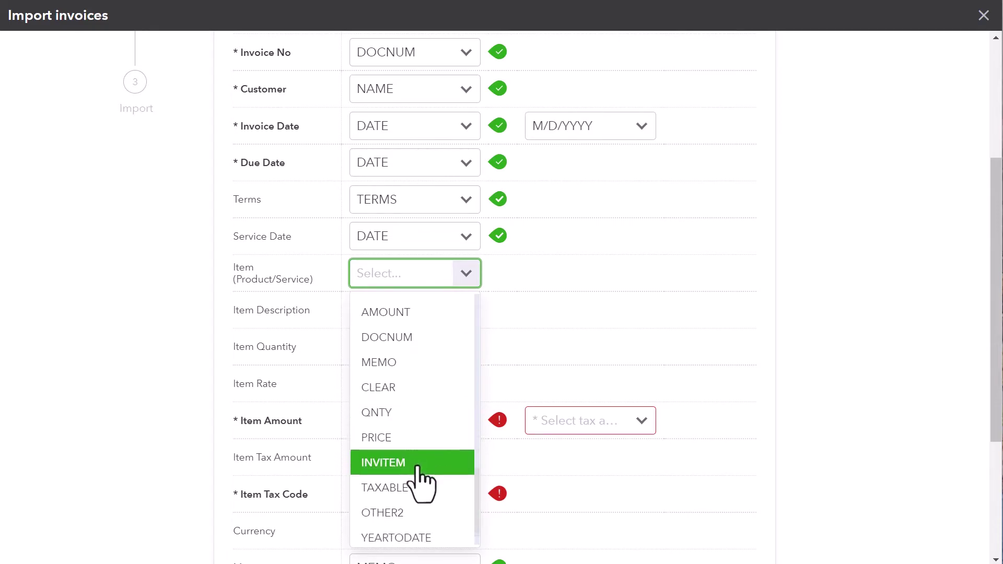
pyautogui.click(388, 464)
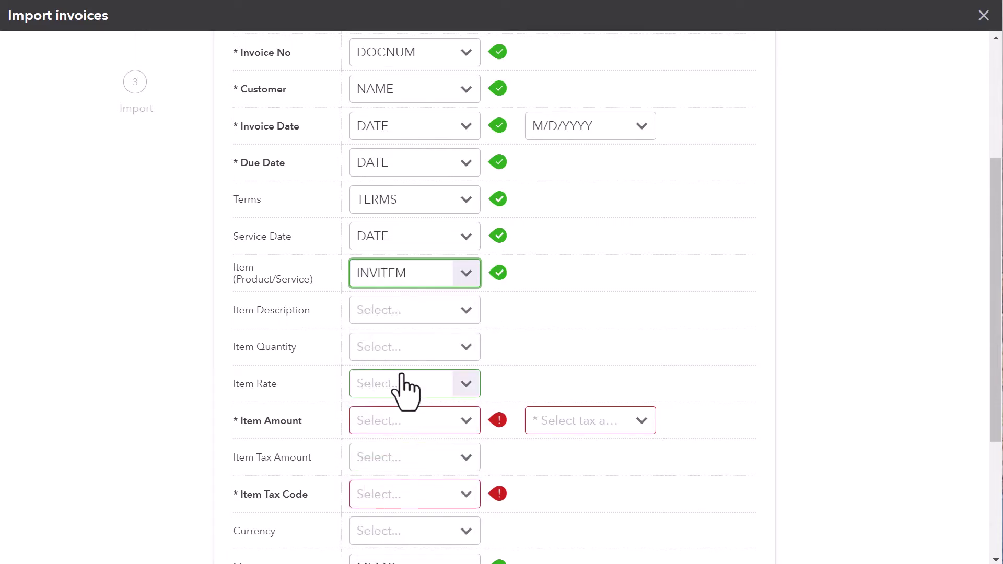
pyautogui.click(455, 347)
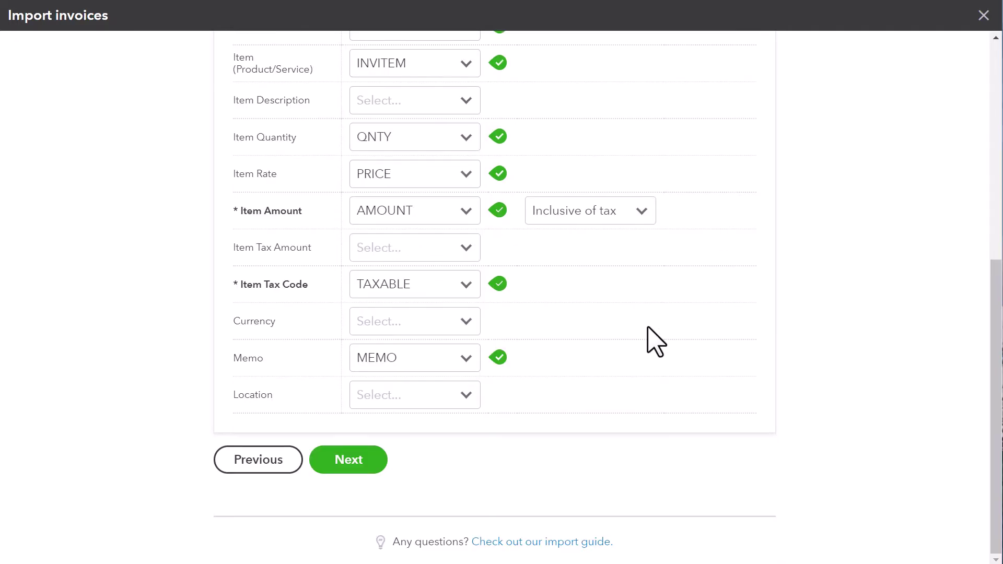
pyautogui.scroll(4, 656, 343)
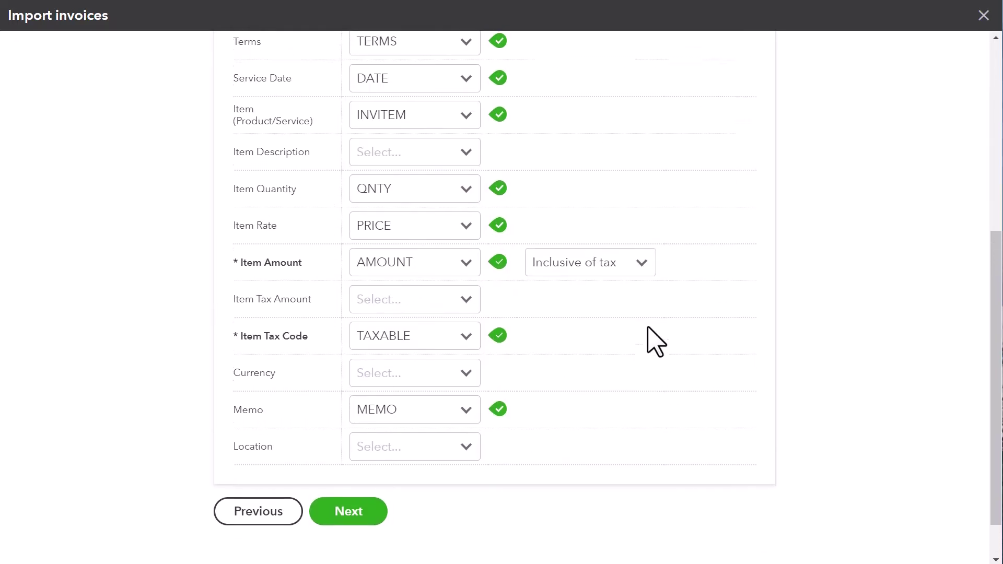
pyautogui.scroll(3, 656, 342)
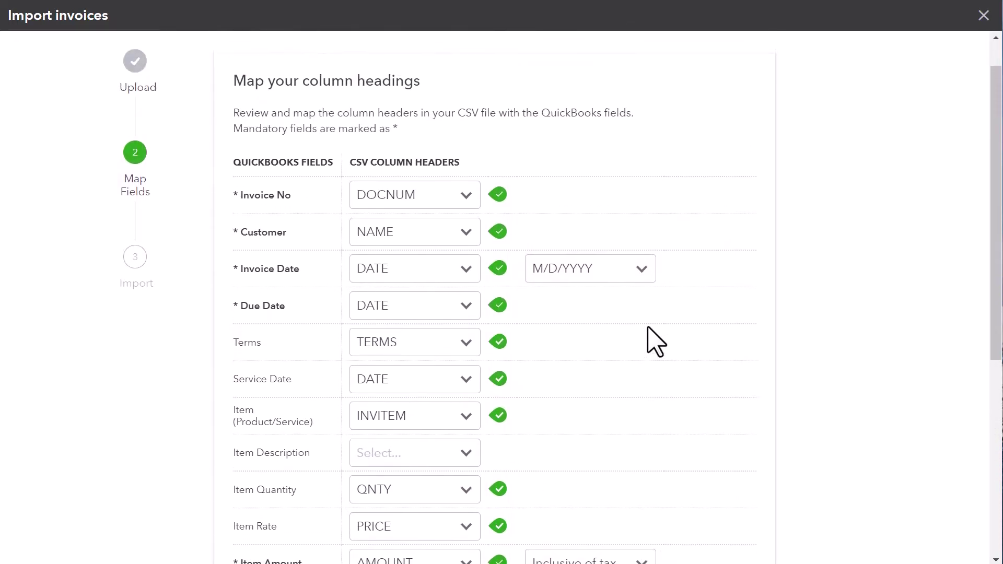
pyautogui.scroll(-7, 656, 342)
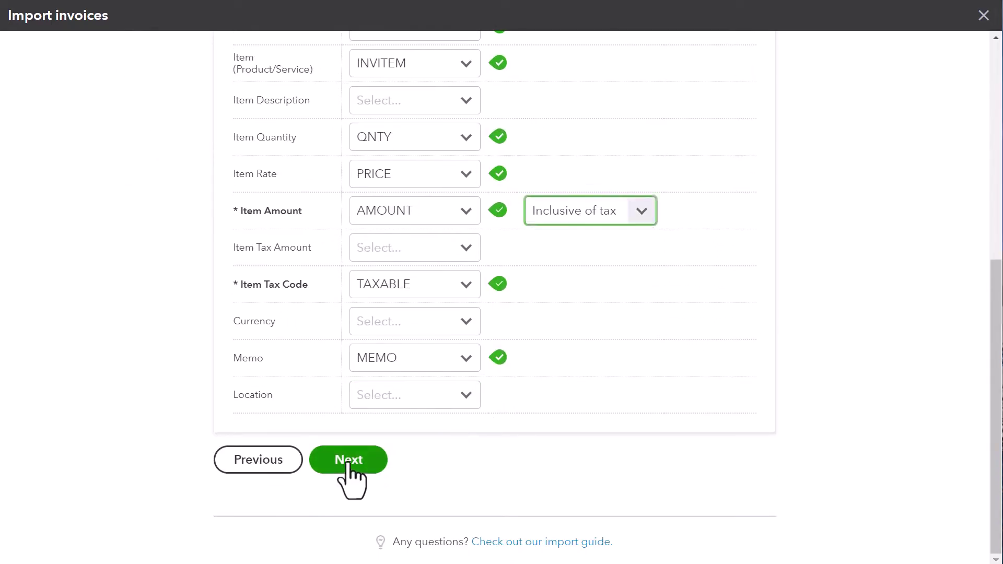
pyautogui.click(345, 465)
# Match VAT code N to No VAT and Y to 20.0% S.
pyautogui.click(458, 229)
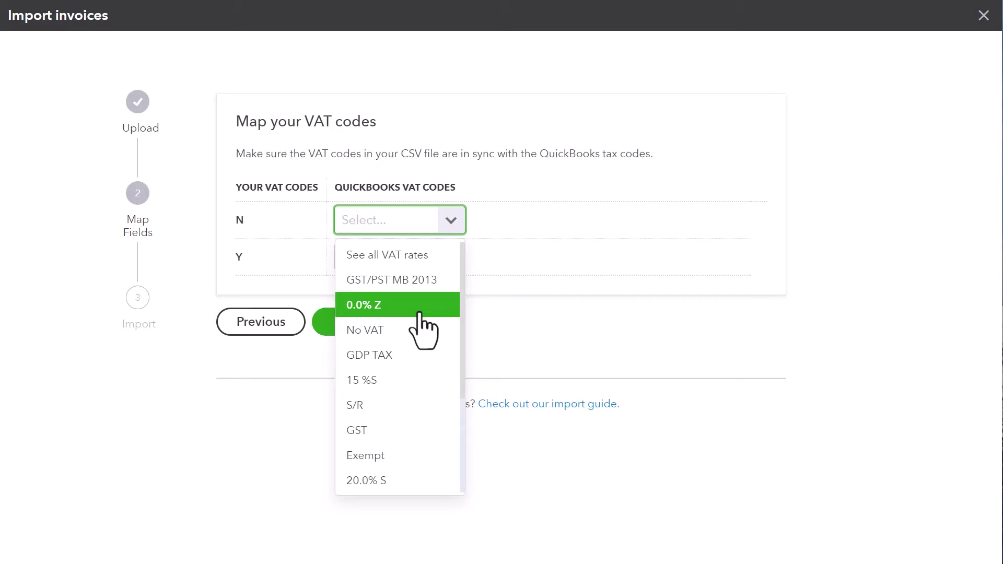
pyautogui.click(418, 328)
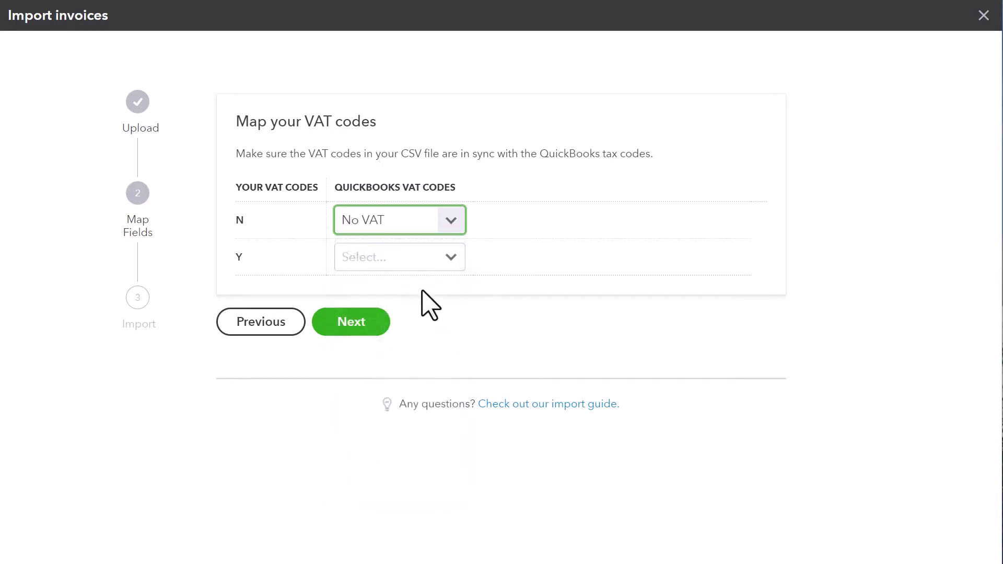
pyautogui.click(447, 259)
pyautogui.click(405, 517)
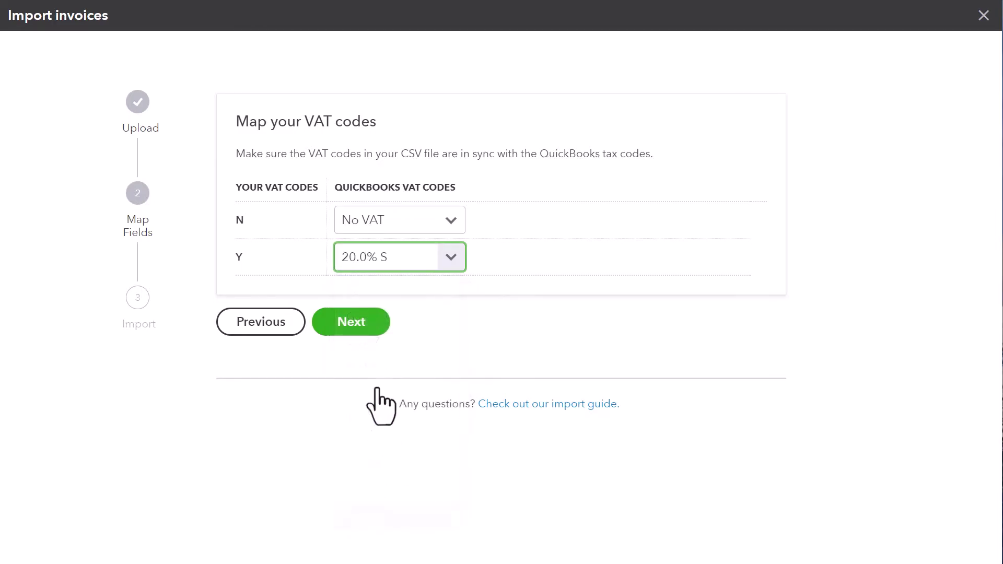
pyautogui.click(351, 322)
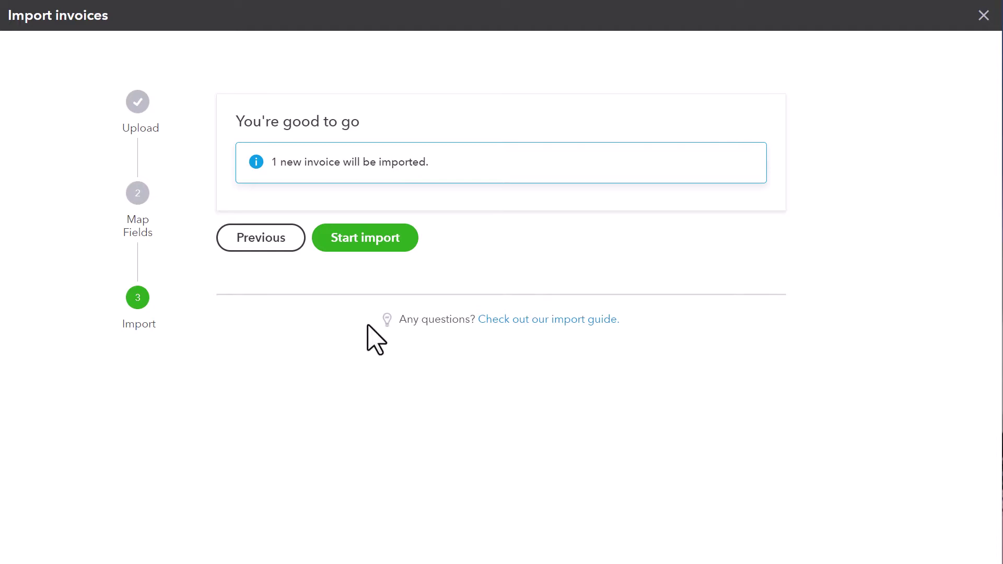
# Run the import of the single invoice.
pyautogui.click(377, 244)
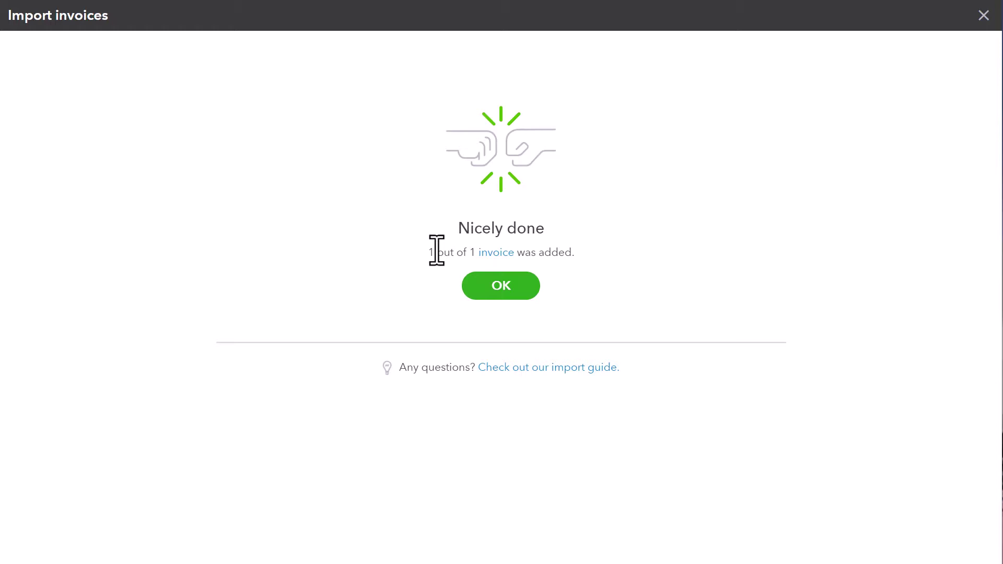
# Open imported invoice 99001 from recent transactions and review its Framing, door and doorknob lines.
pyautogui.click(502, 286)
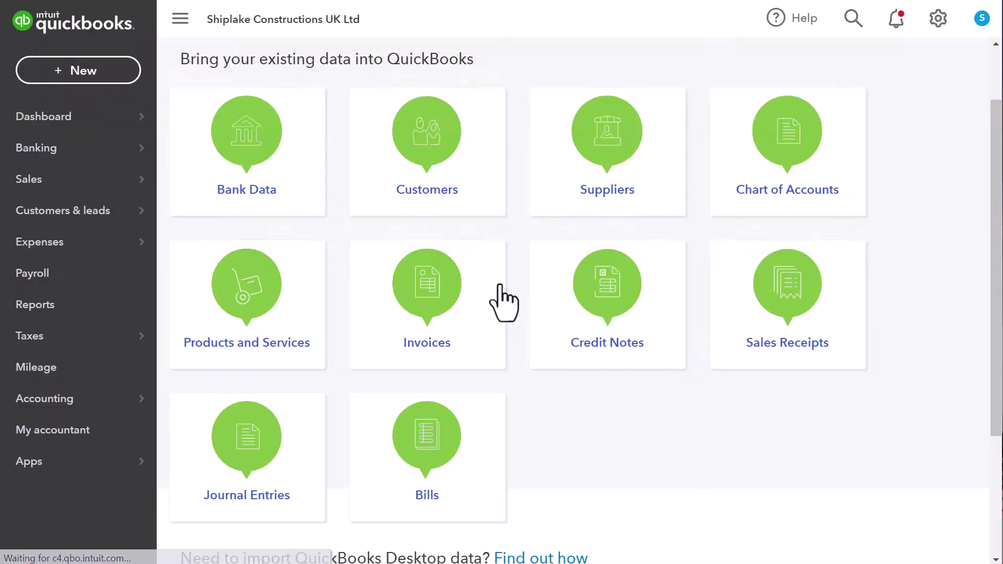
pyautogui.click(856, 22)
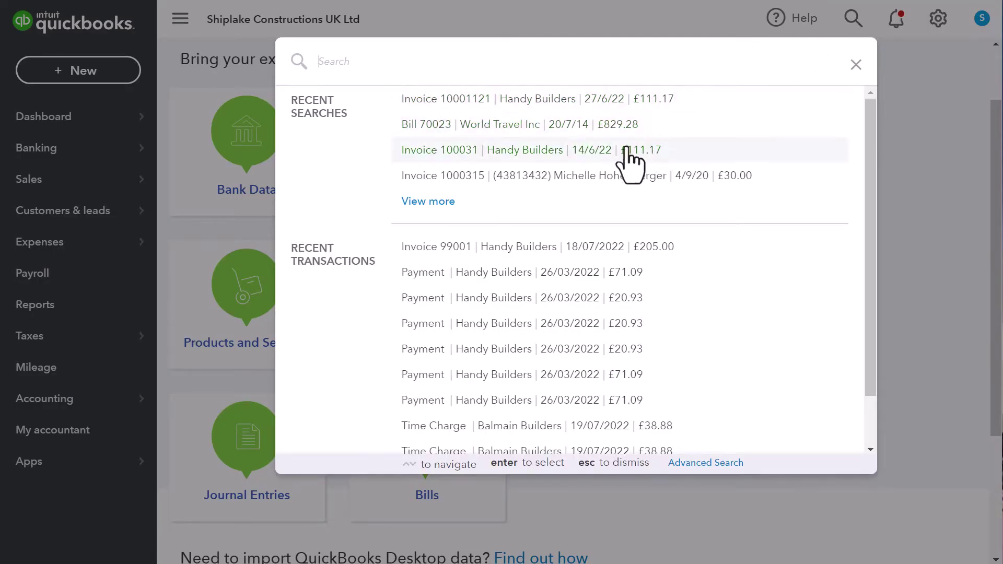
pyautogui.click(484, 250)
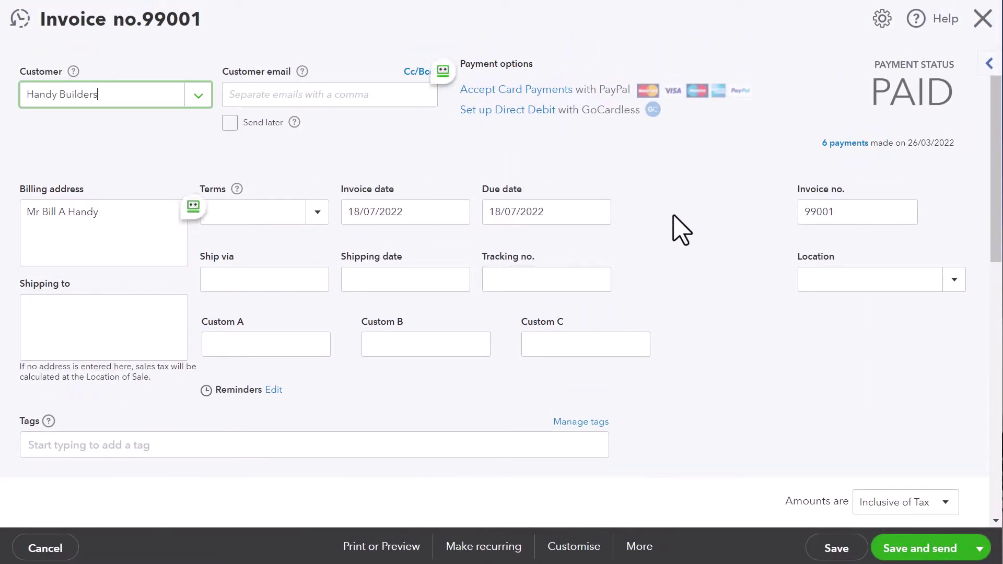
pyautogui.scroll(-2, 161, 154)
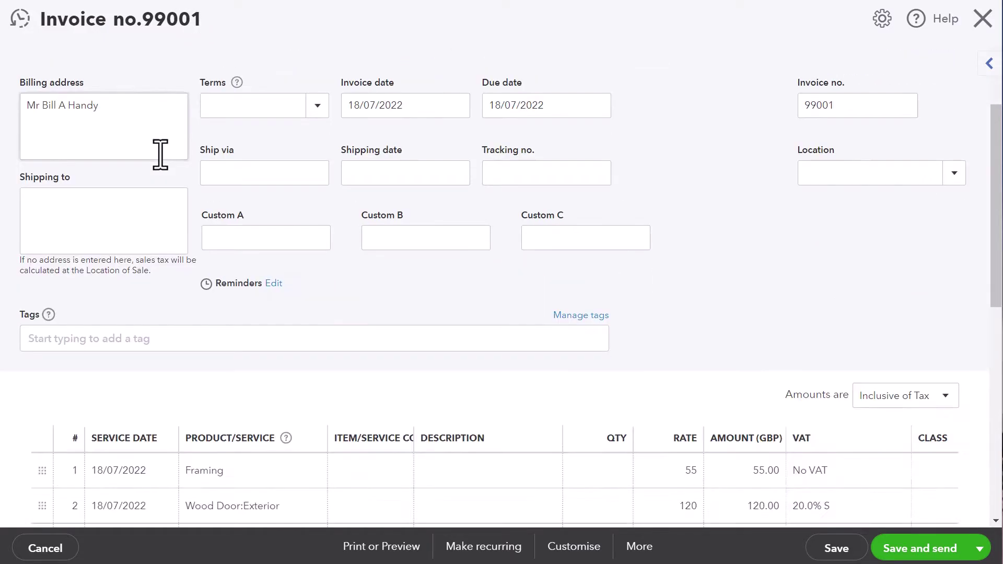
pyautogui.scroll(-5, 160, 154)
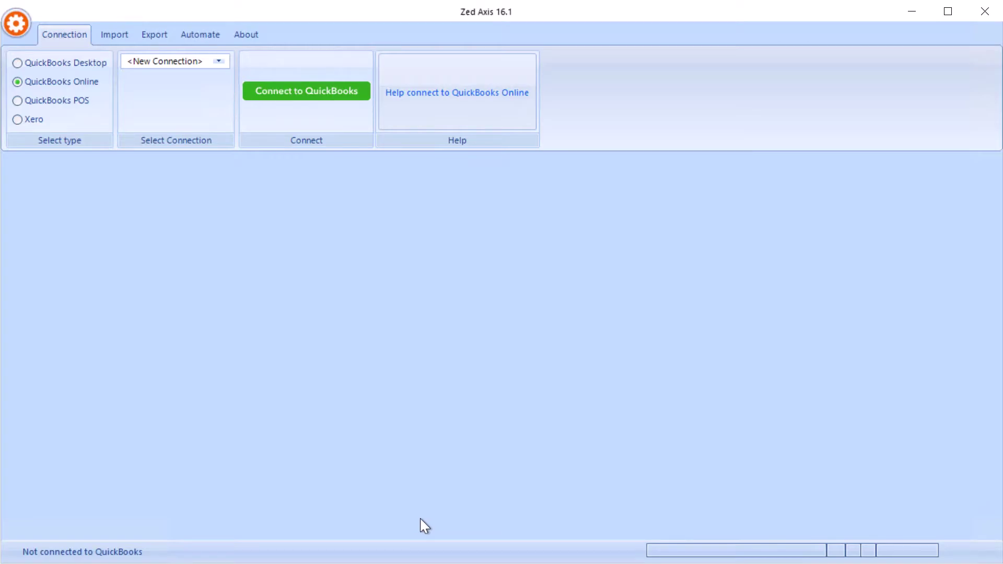
# Connect Zed Axis to QuickBooks Online as a new connection and save the tokens.
pyautogui.click(223, 64)
pyautogui.click(214, 75)
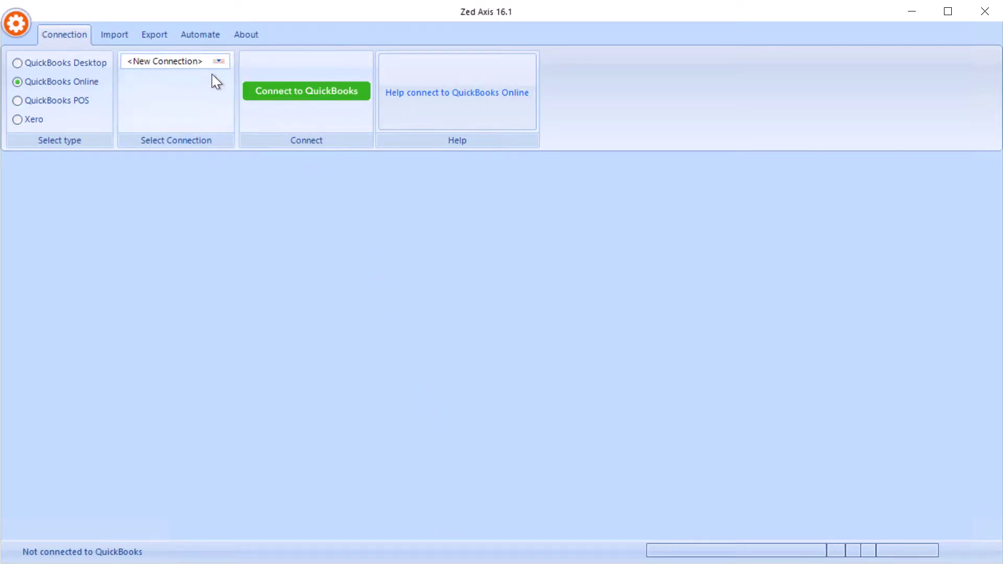
pyautogui.click(278, 93)
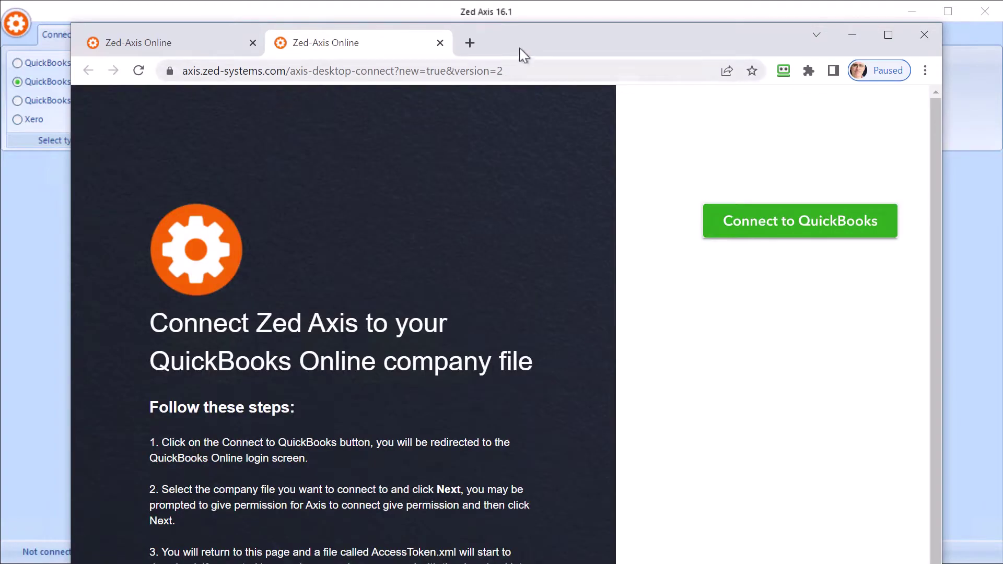
pyautogui.moveTo(517, 55); pyautogui.dragTo(455, 32)
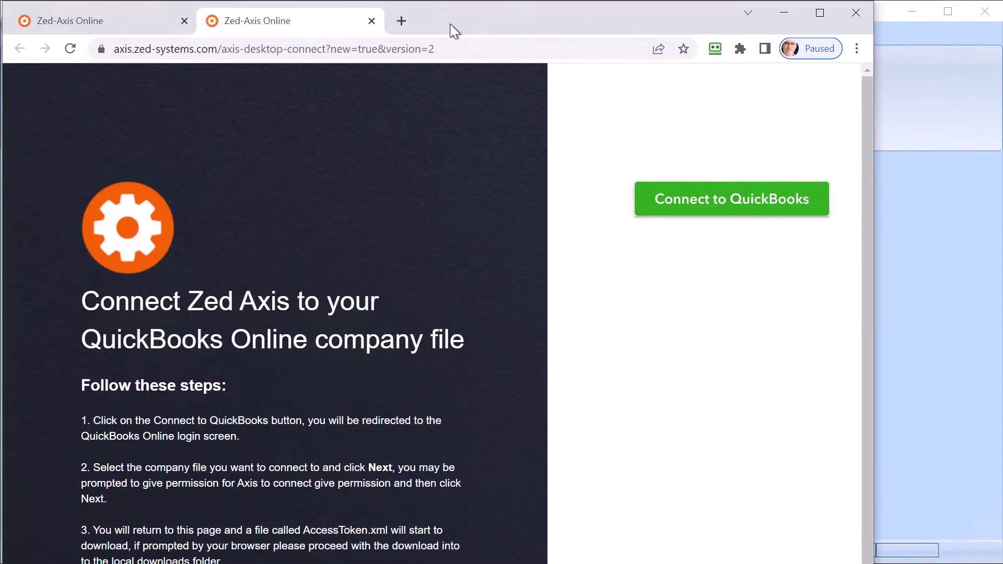
pyautogui.hotkey('alt', 'Tab')
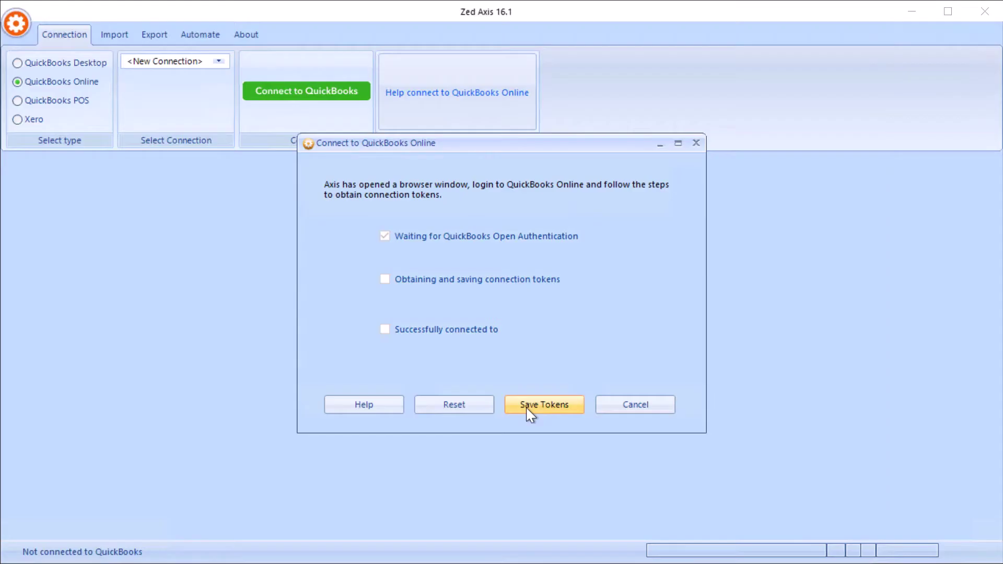
pyautogui.click(527, 409)
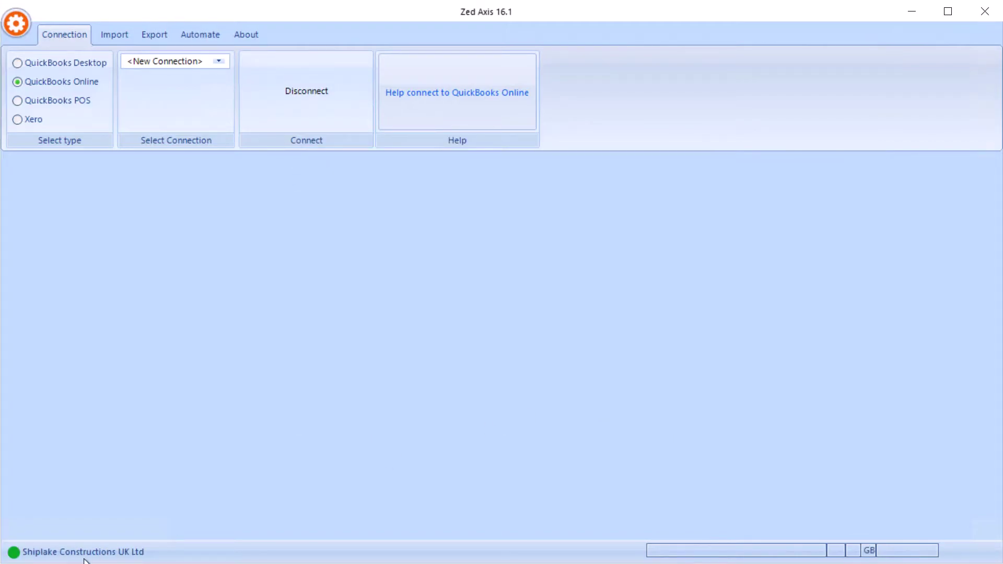
# Open Full Invoice.iif from the Desktop for import.
pyautogui.click(115, 35)
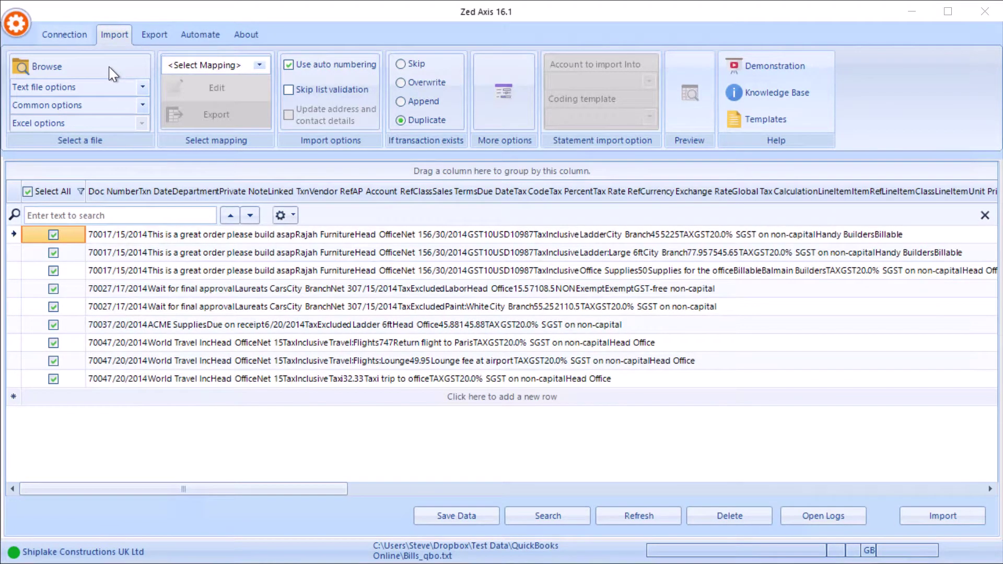
pyautogui.click(109, 73)
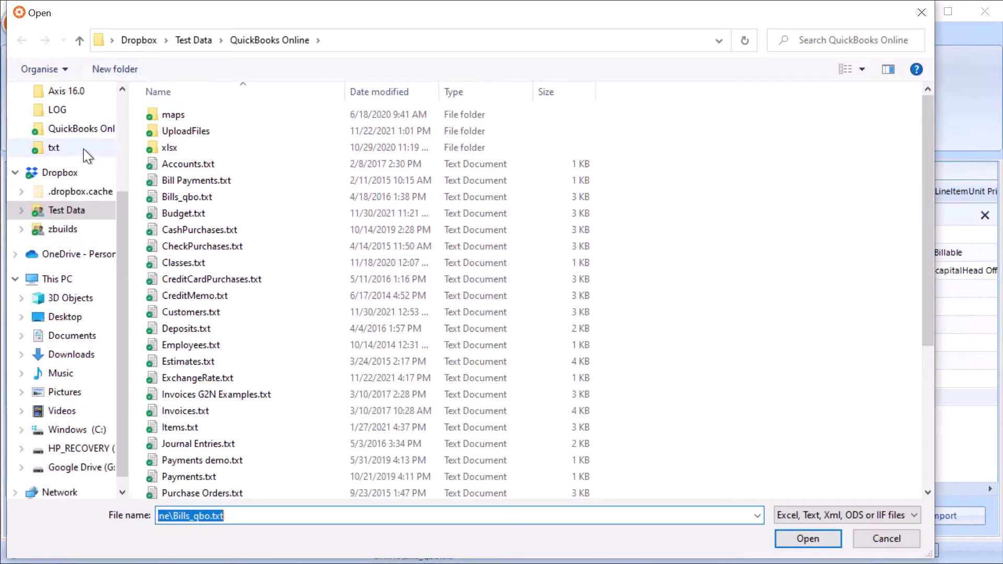
pyautogui.click(73, 317)
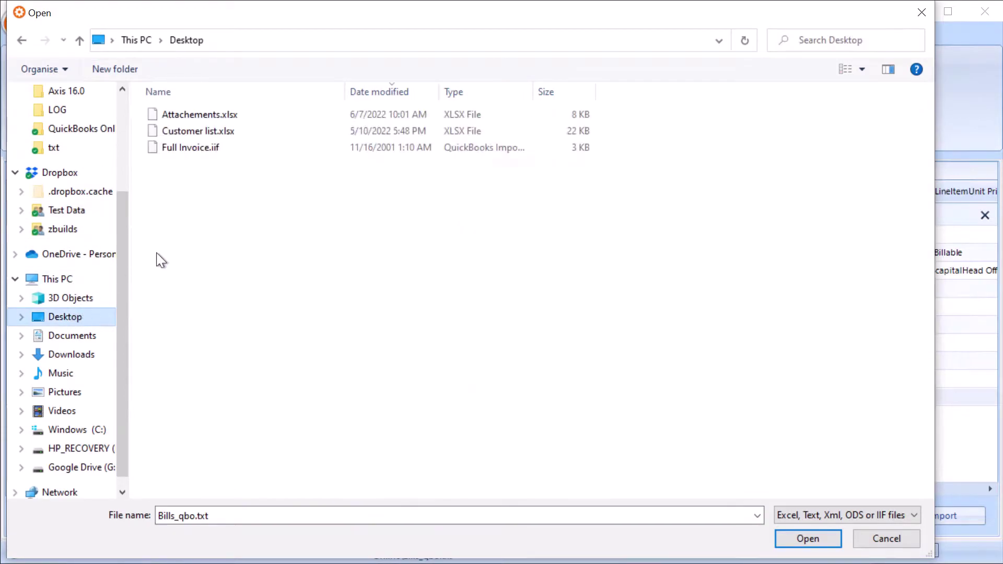
pyautogui.doubleClick(209, 230)
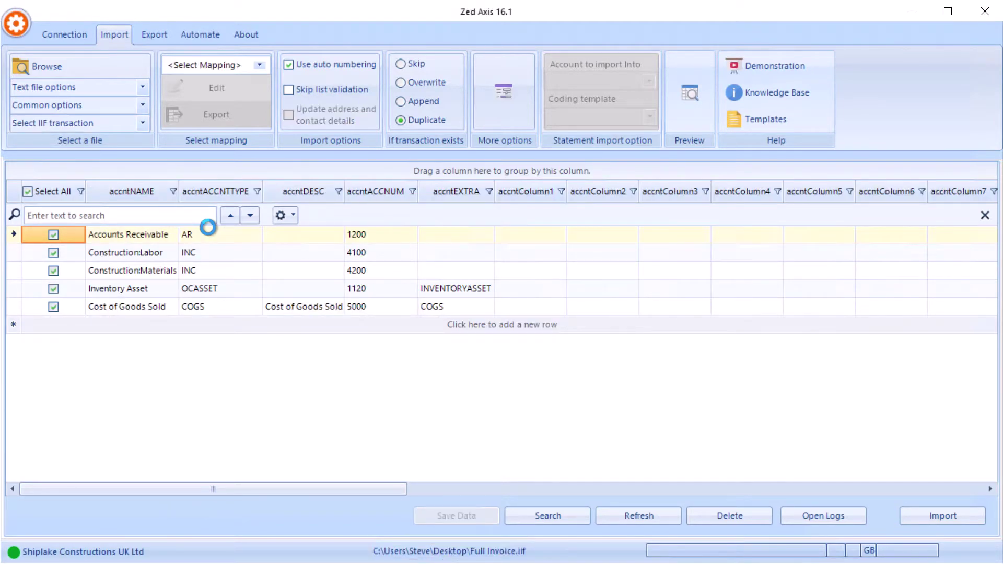
# Choose INVOICE as the IIF transaction type and preview the invoice rows.
pyautogui.click(143, 125)
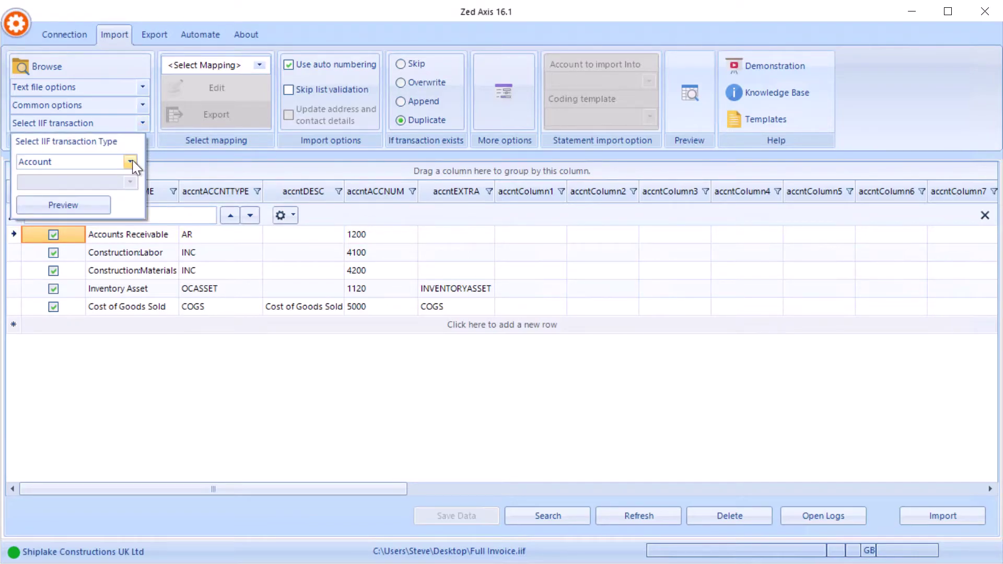
pyautogui.click(130, 162)
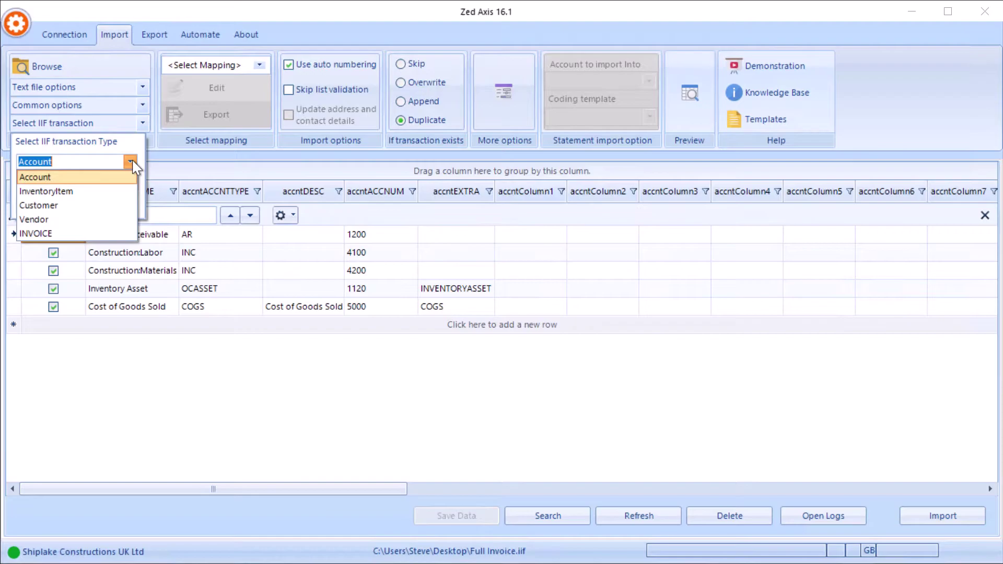
pyautogui.click(94, 234)
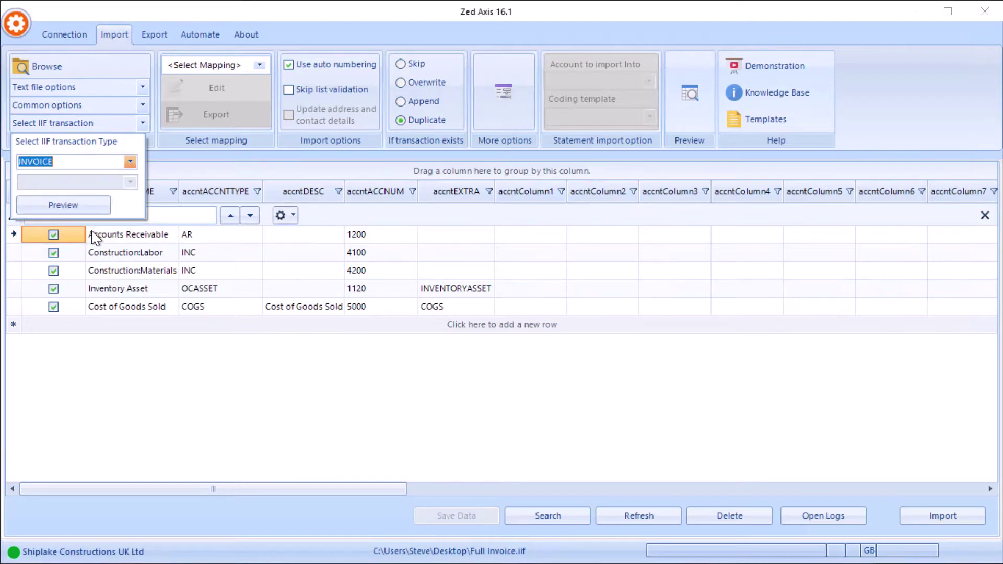
pyautogui.click(97, 209)
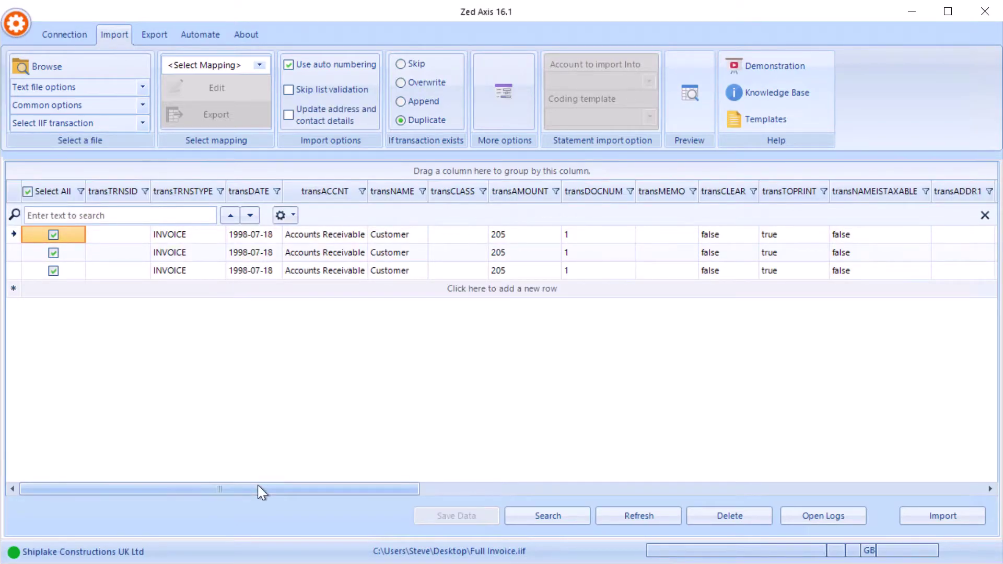
pyautogui.moveTo(261, 491); pyautogui.dragTo(260, 524)
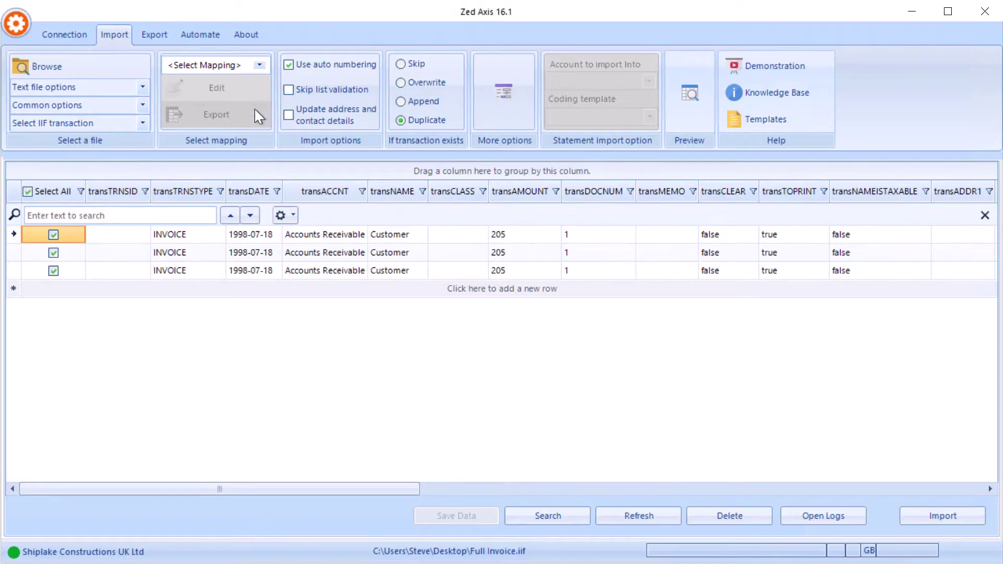
# Create a new column mapping with Invoice as its transaction type.
pyautogui.click(259, 64)
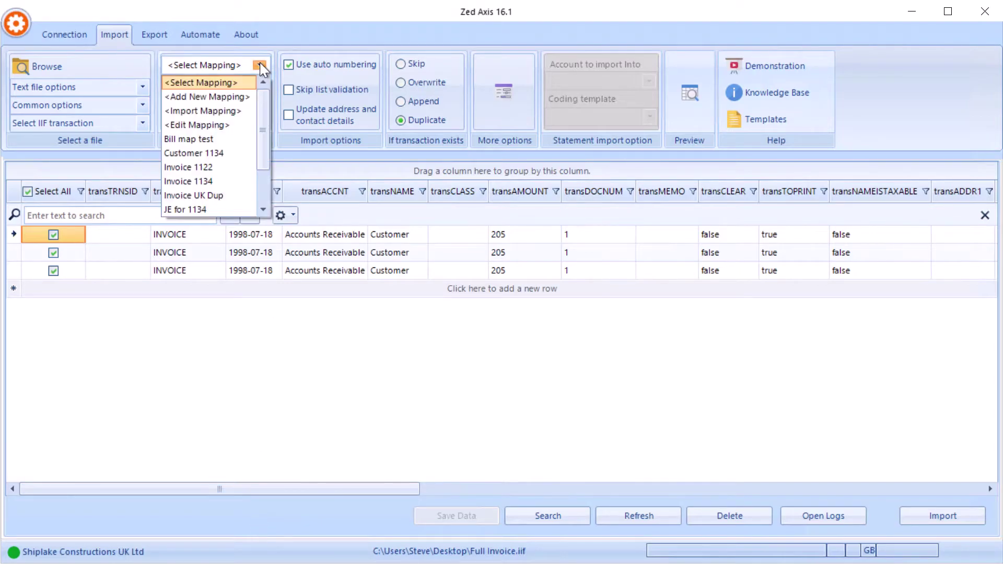
pyautogui.click(244, 97)
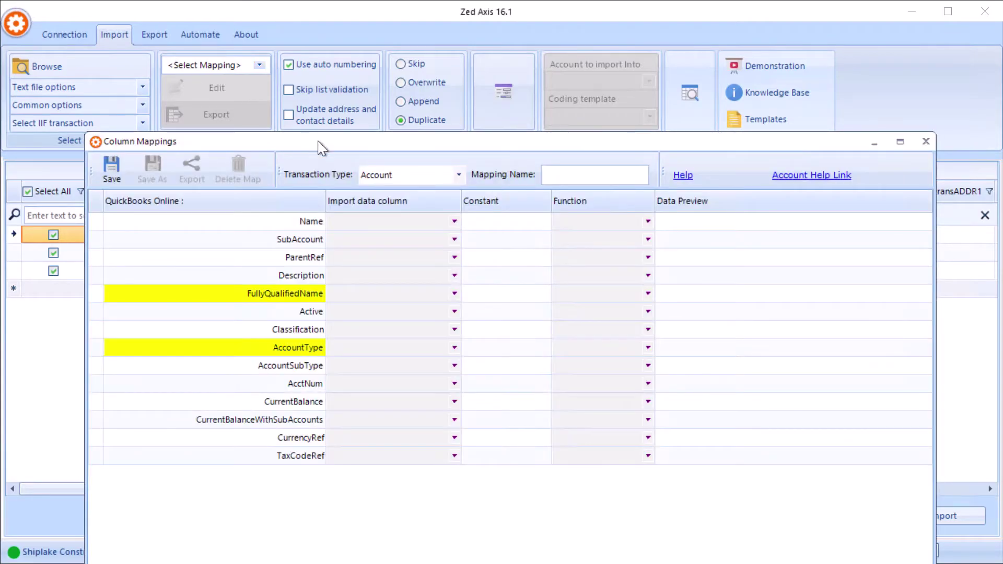
pyautogui.click(459, 176)
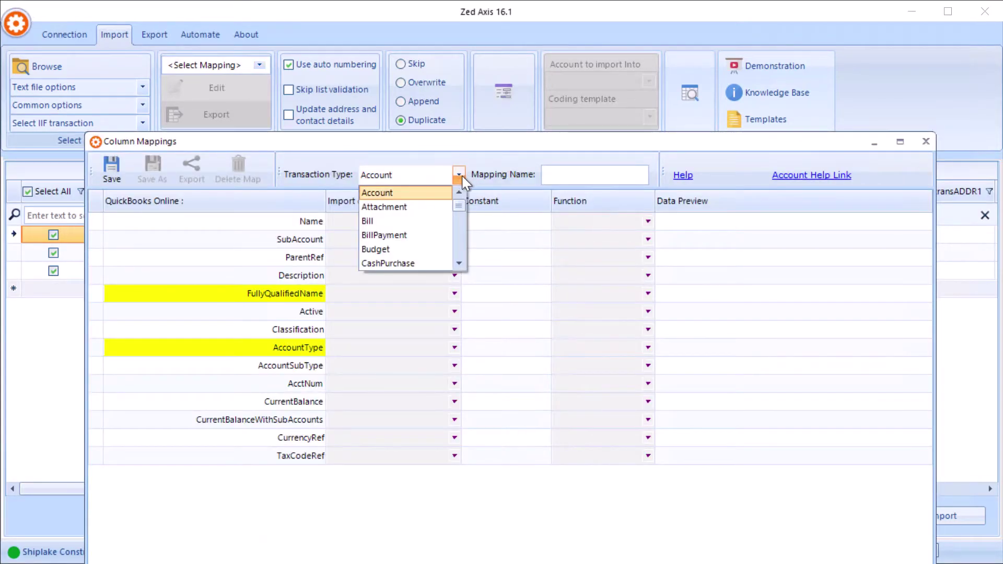
pyautogui.write('ice')
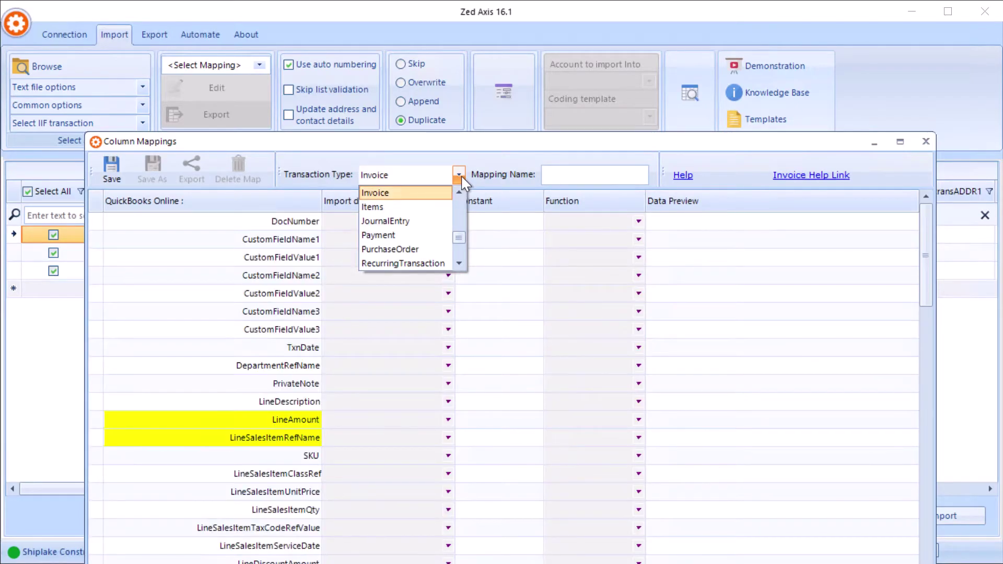
pyautogui.click(431, 194)
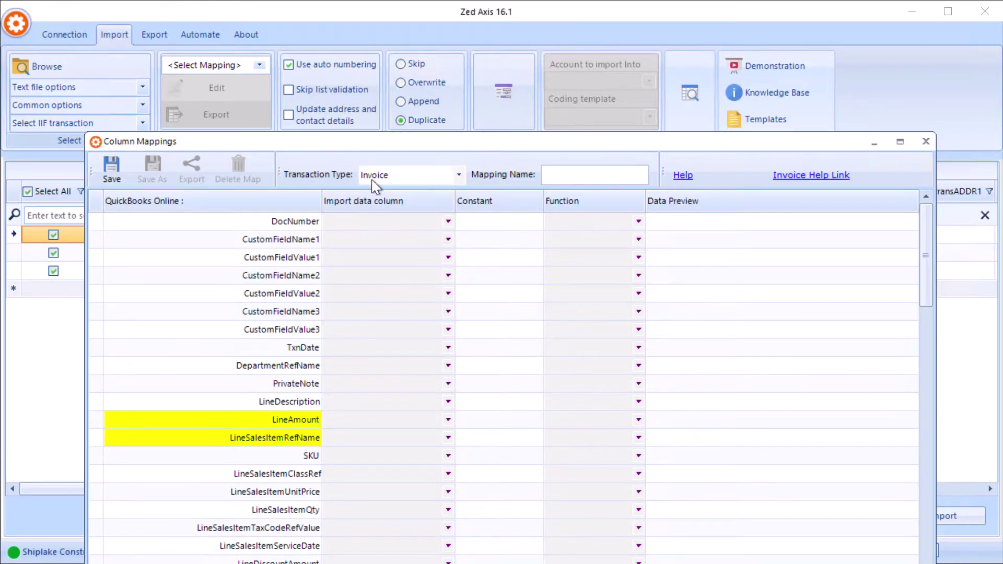
# Map DocNumber to transDOCNUM and LineAmount to splAMOUNT, then list columns for LineSalesItemRefName.
pyautogui.click(423, 222)
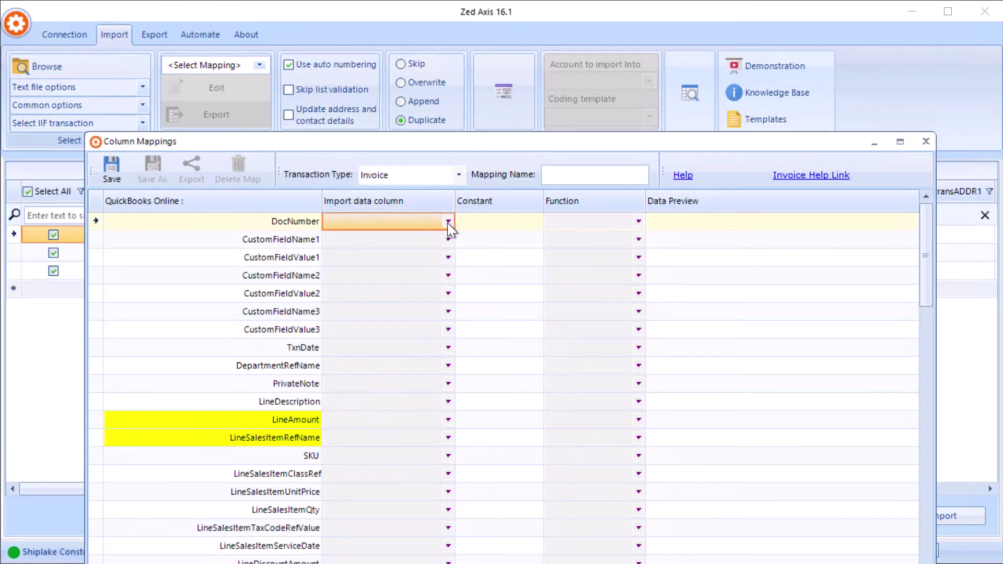
pyautogui.click(448, 222)
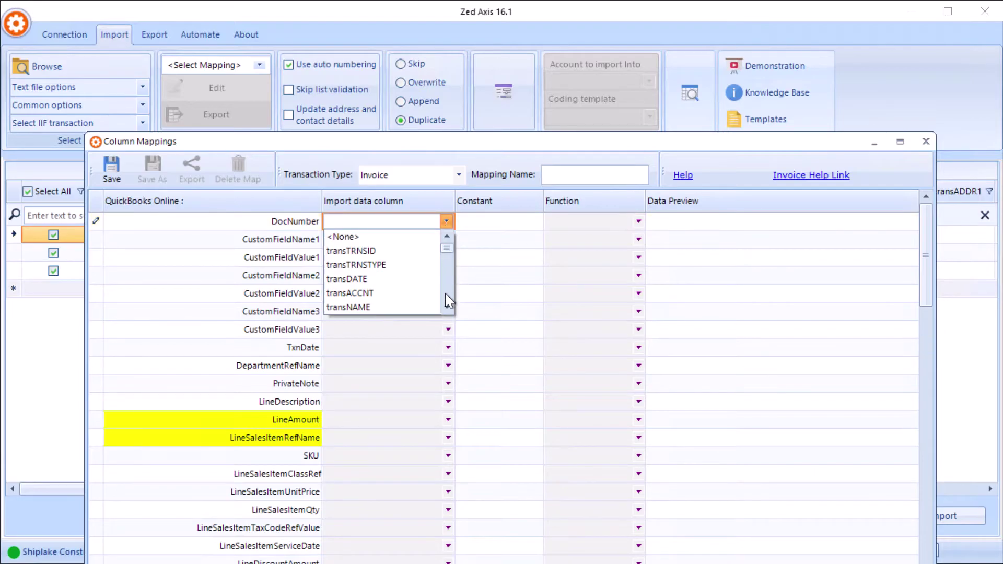
pyautogui.click(447, 307)
pyautogui.click(446, 308)
pyautogui.click(447, 307)
pyautogui.click(447, 307)
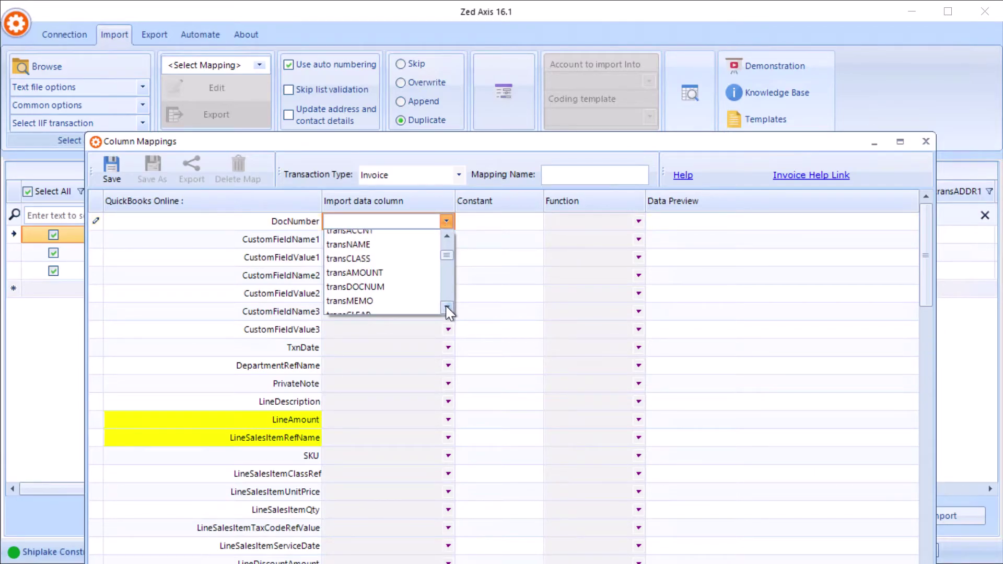
pyautogui.click(406, 288)
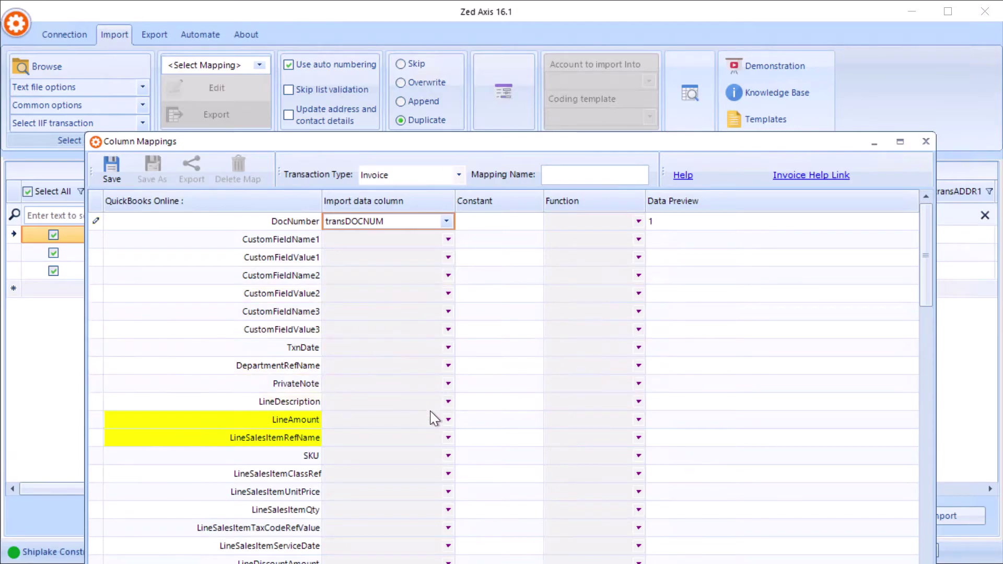
pyautogui.click(448, 420)
pyautogui.scroll(-5, 443, 466)
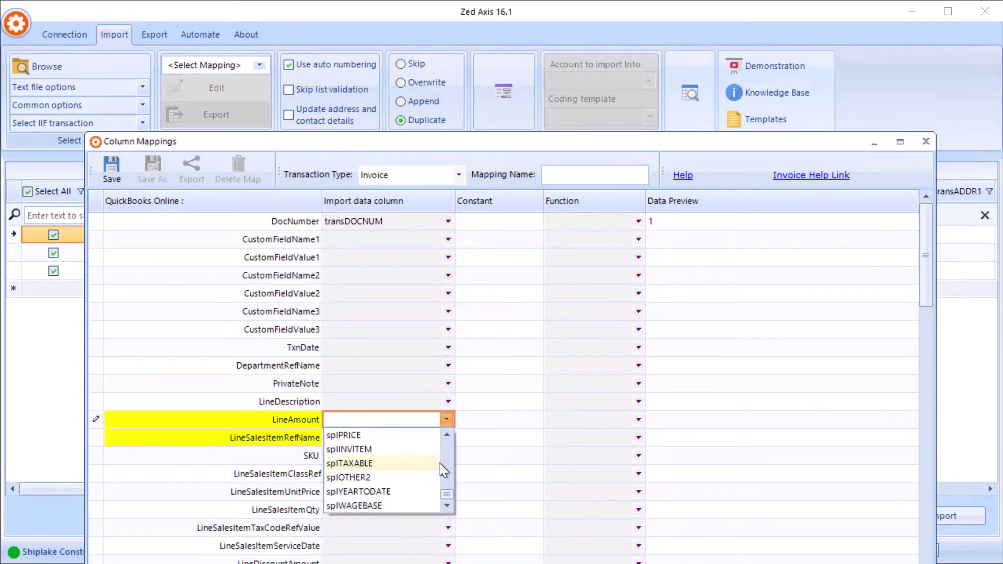
pyautogui.click(448, 436)
pyautogui.click(447, 436)
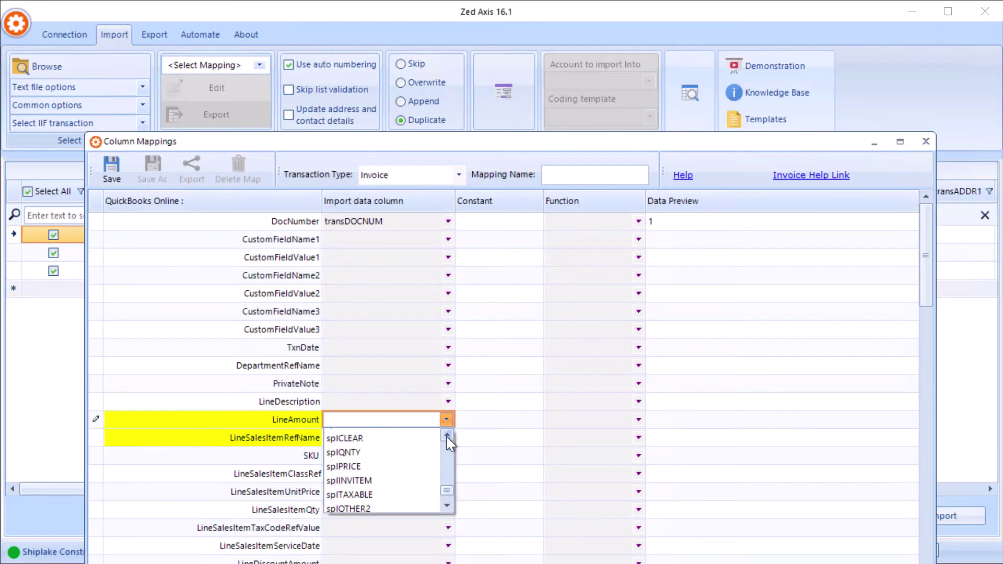
pyautogui.click(448, 436)
pyautogui.click(447, 436)
pyautogui.click(448, 436)
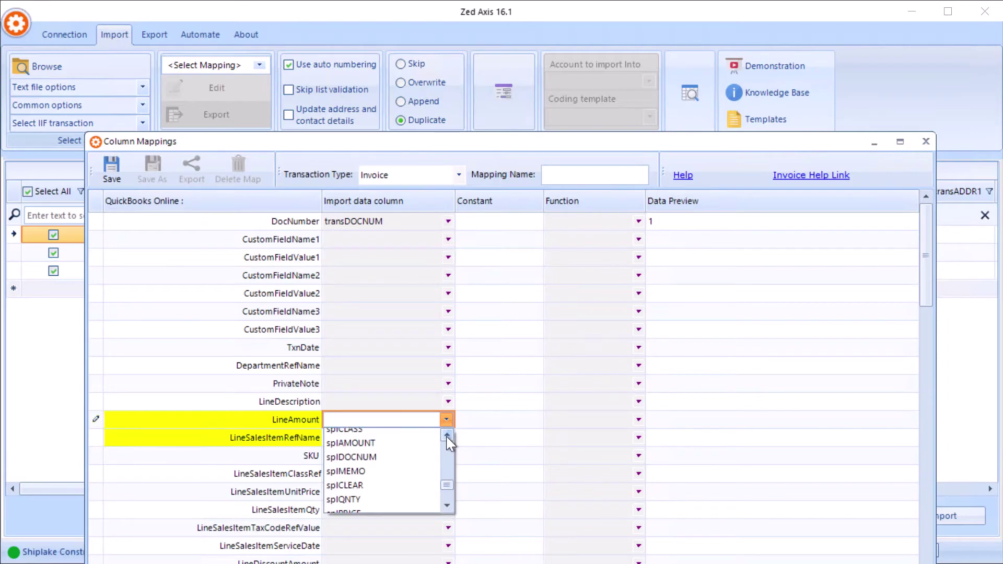
pyautogui.click(413, 443)
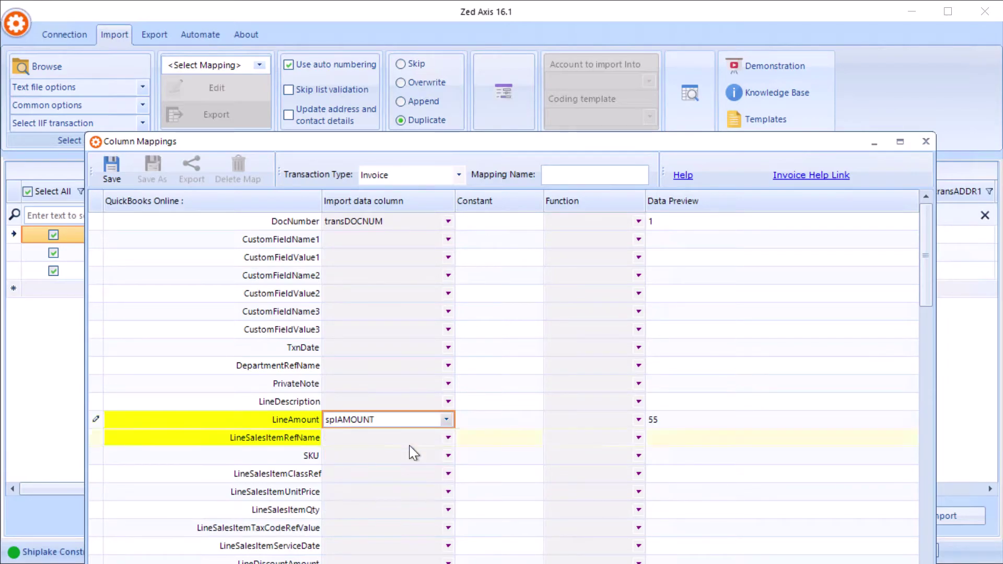
pyautogui.click(416, 442)
pyautogui.click(446, 438)
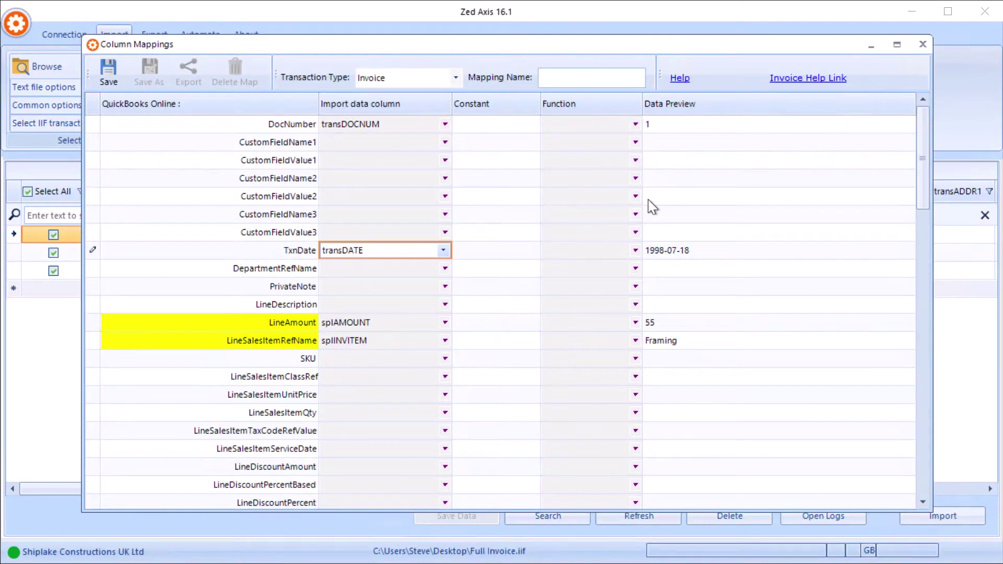
# Give TxnDate the constant 20/07/2022.
pyautogui.click(464, 253)
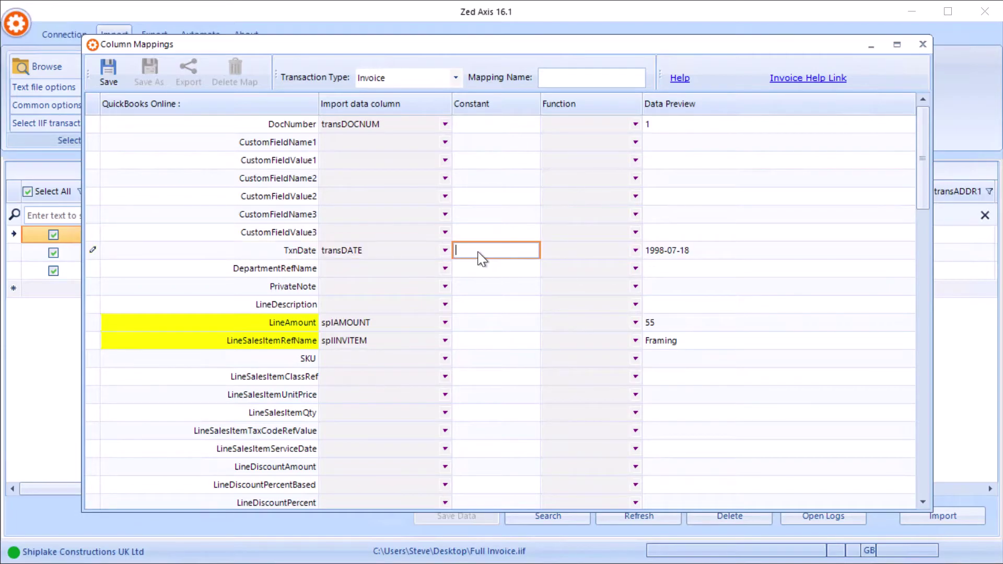
pyautogui.write('20/07/200')
pyautogui.press('BackSpace')
pyautogui.write('22')
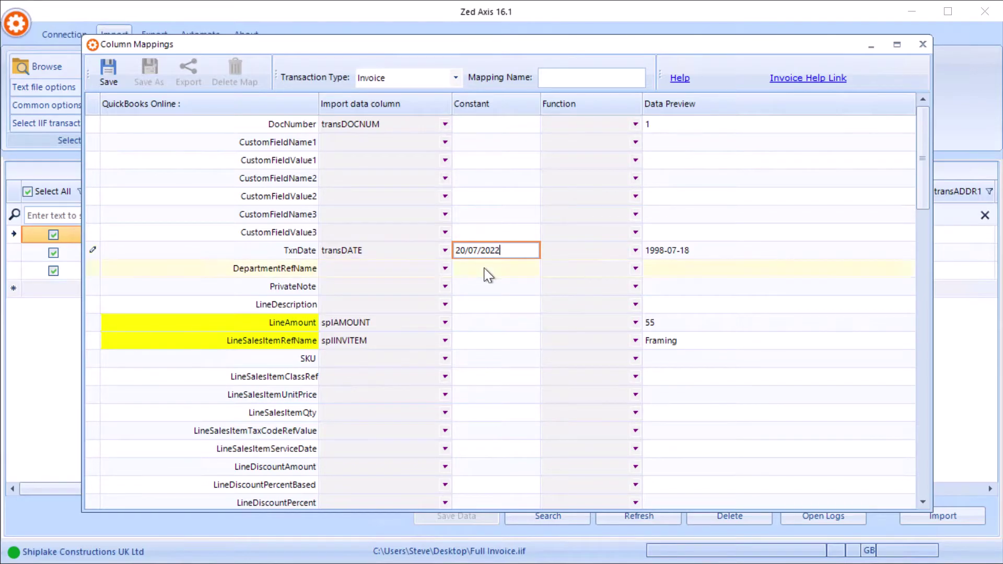
pyautogui.click(590, 256)
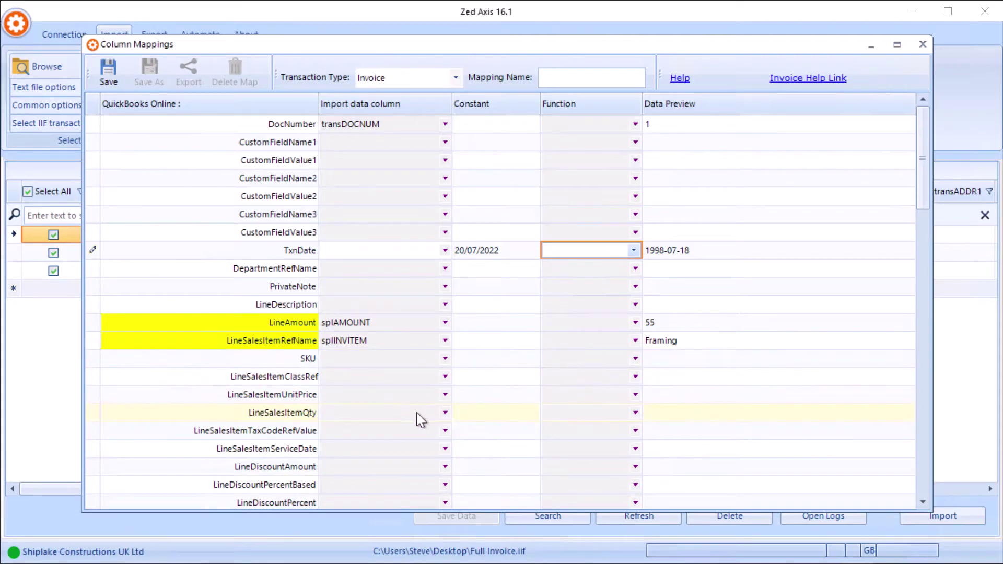
# Leave LineSalesItemQty unchanged and scroll the mapping grid down toward the tax fields.
pyautogui.click(444, 412)
pyautogui.click(444, 412)
pyautogui.scroll(-15, 805, 150)
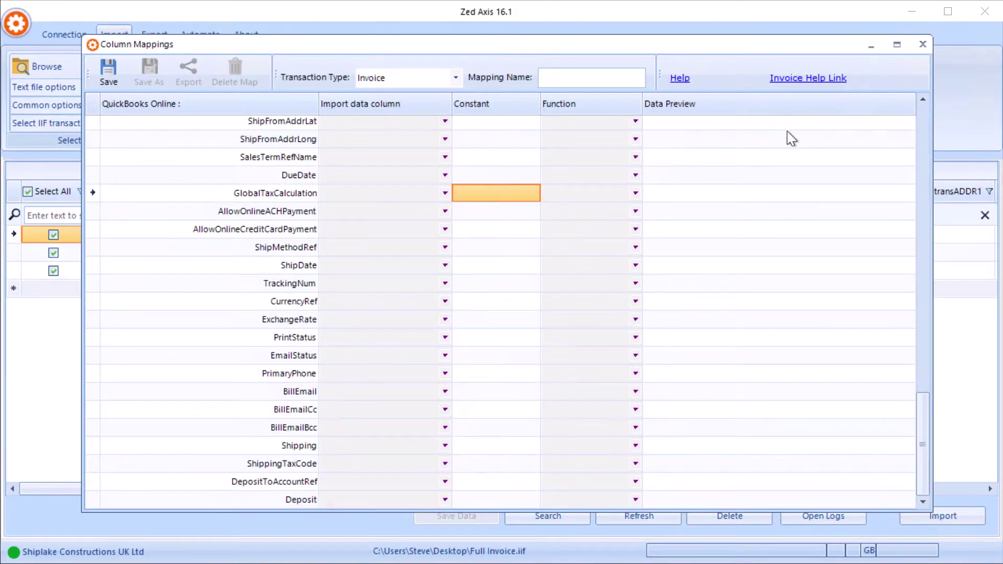
# Read the Knowledge Base invoice import article down to the GlobalTaxCalculation descriptions.
pyautogui.click(801, 81)
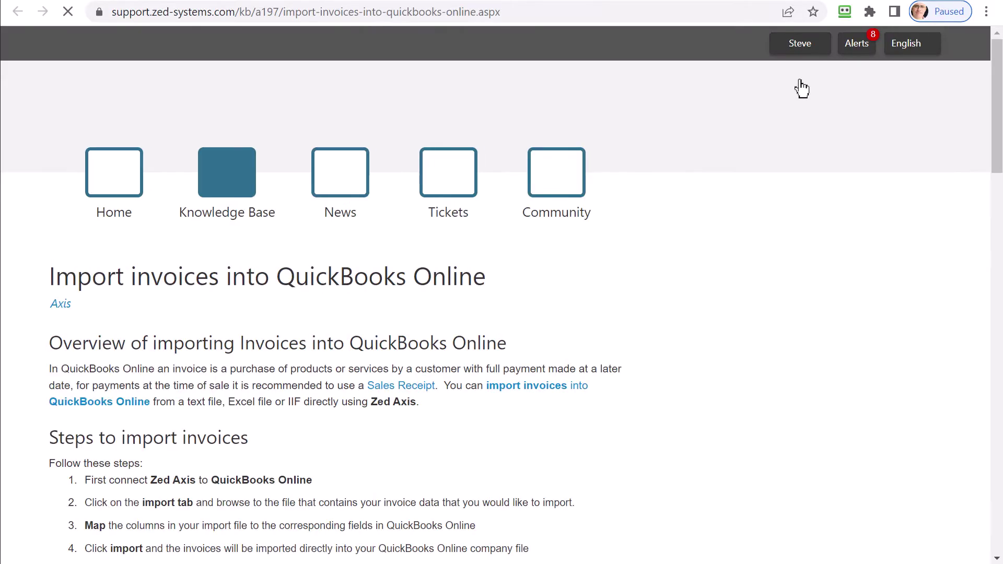
pyautogui.scroll(-6, 758, 226)
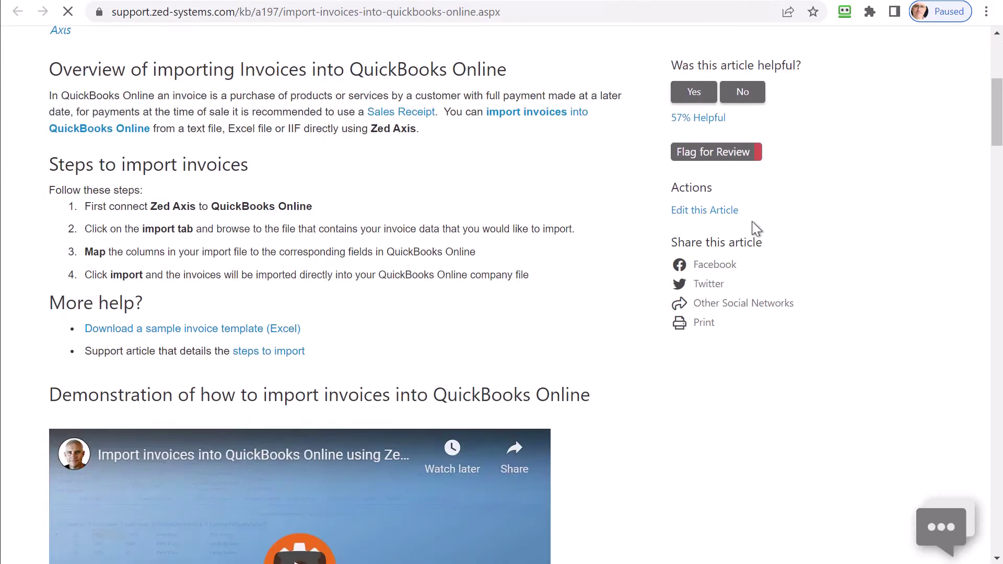
pyautogui.scroll(-12, 758, 229)
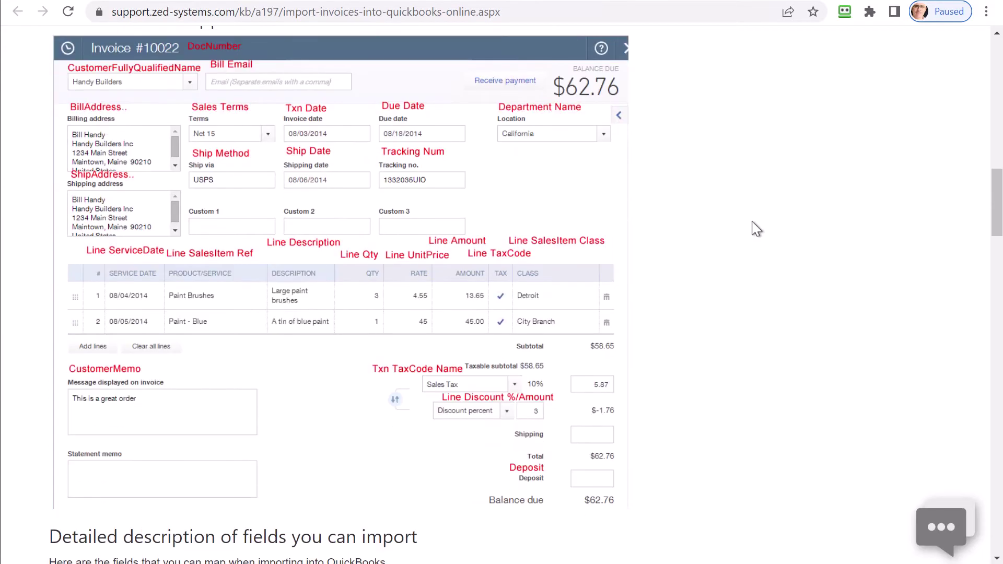
pyautogui.scroll(-16, 756, 229)
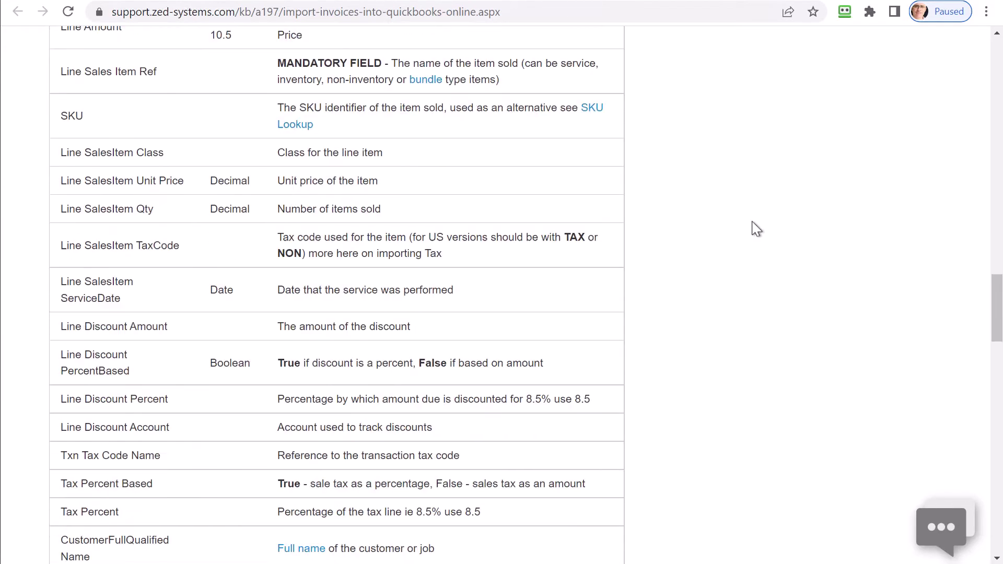
pyautogui.scroll(-9, 757, 229)
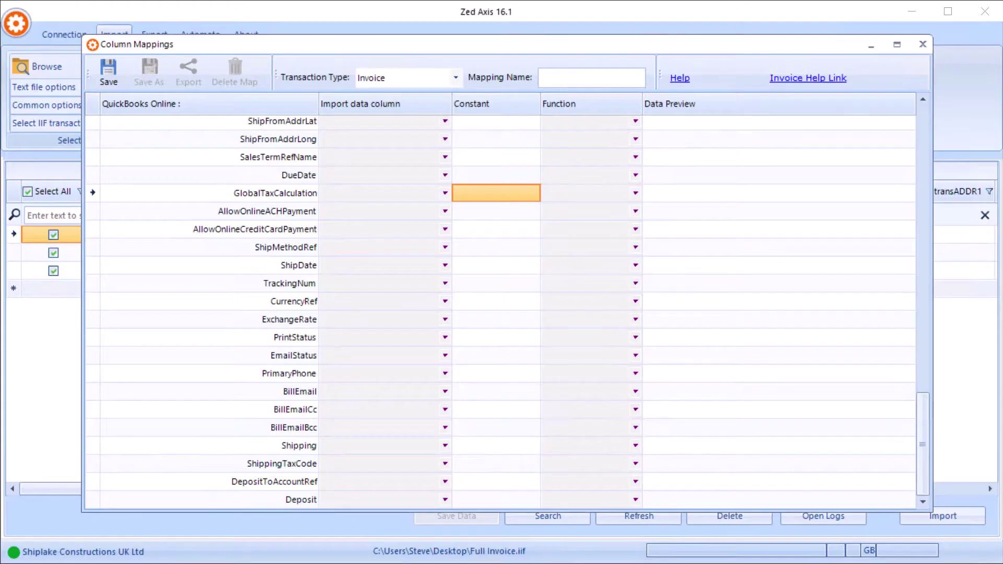
# Set the GlobalTaxCalculation constant to TaxInclusive.
pyautogui.click(491, 196)
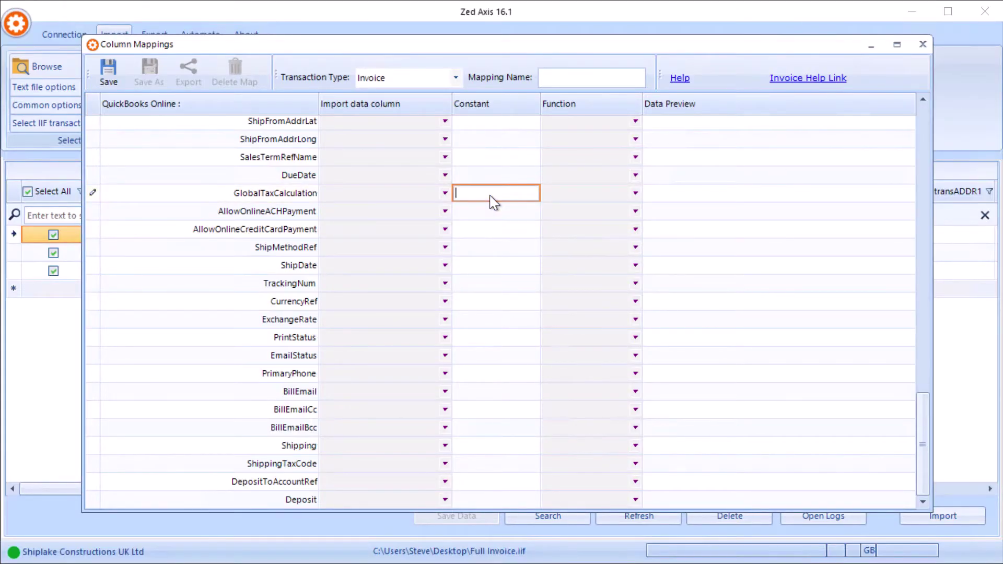
pyautogui.write('TaxInclusive')
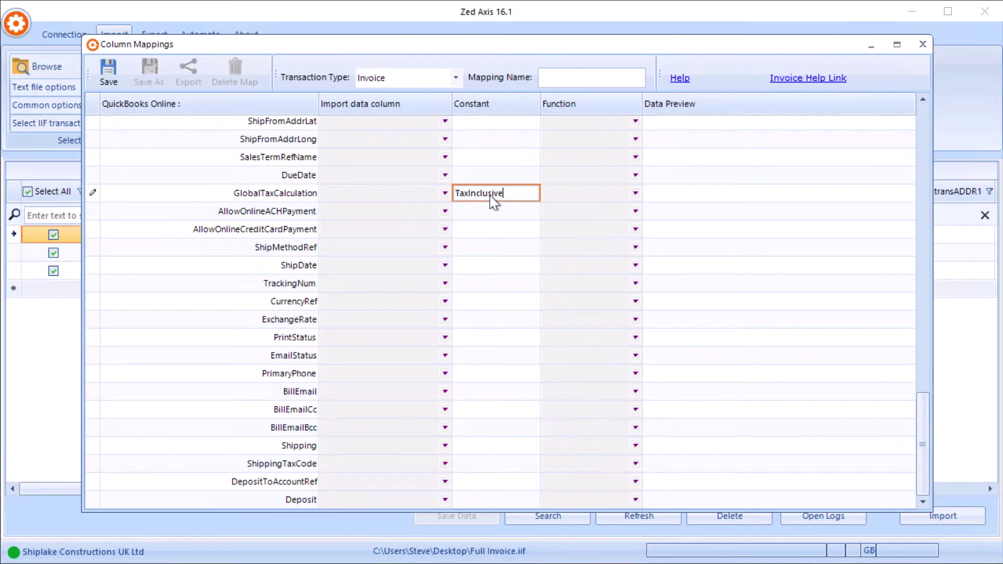
pyautogui.click(496, 239)
# Map LineSalesItemTaxCodeRefValue to the splTAXABLE column.
pyautogui.moveTo(923, 412); pyautogui.dragTo(930, 219)
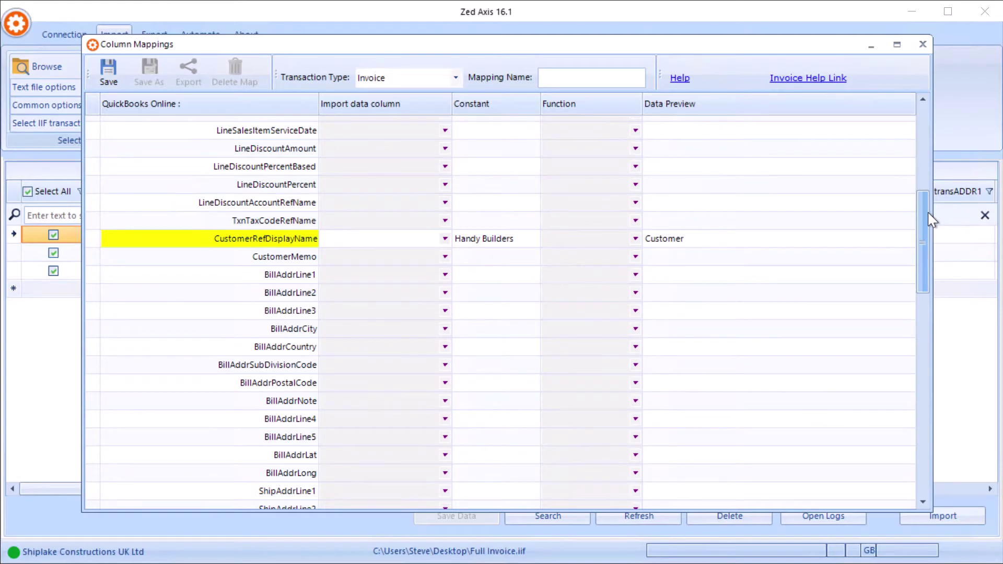
pyautogui.moveTo(928, 212); pyautogui.dragTo(924, 184)
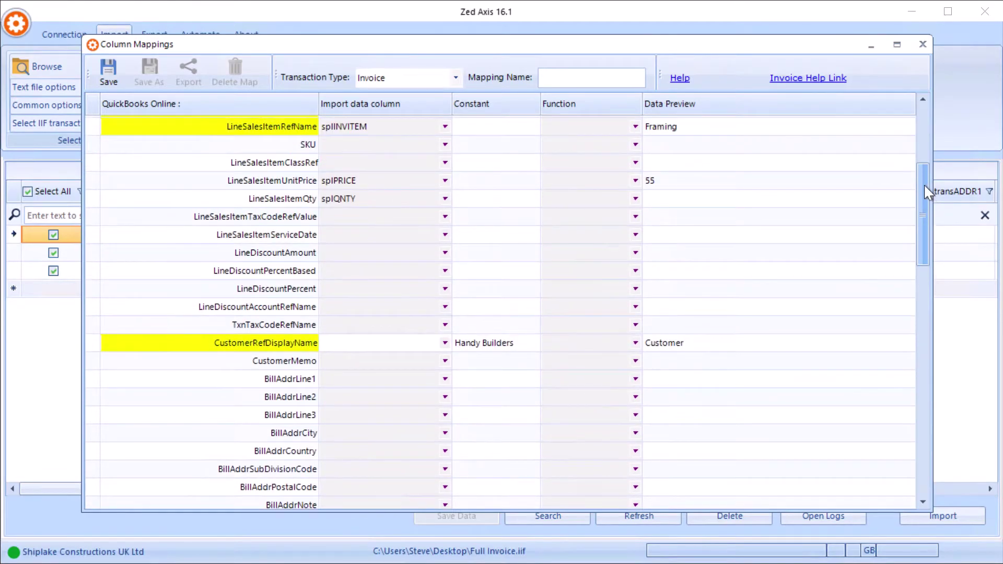
pyautogui.click(446, 216)
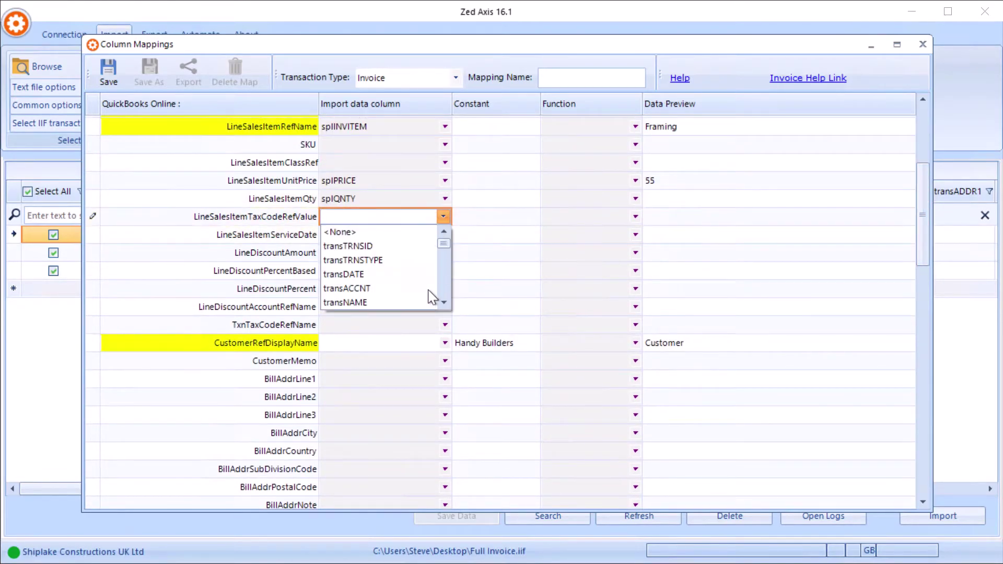
pyautogui.click(445, 302)
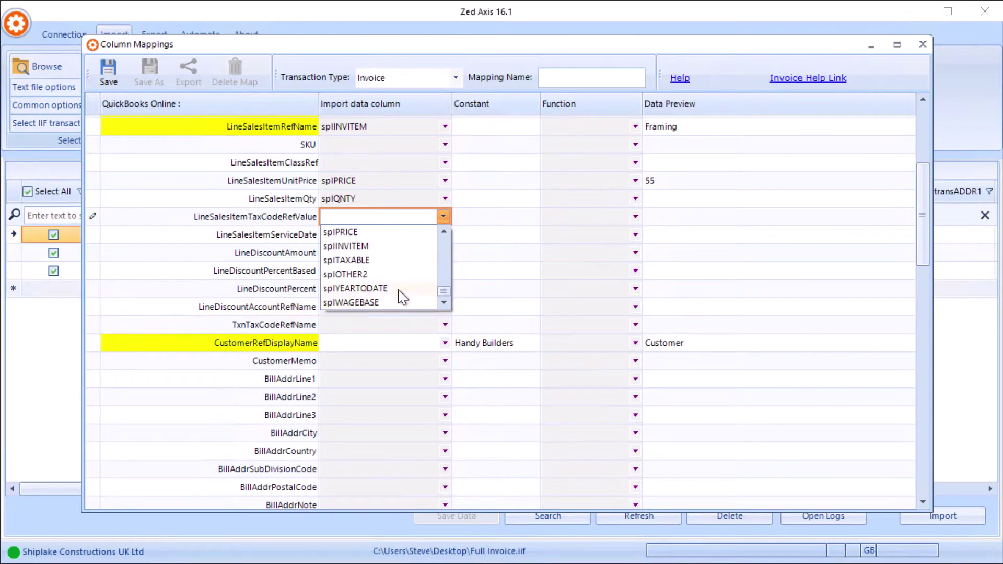
pyautogui.click(390, 262)
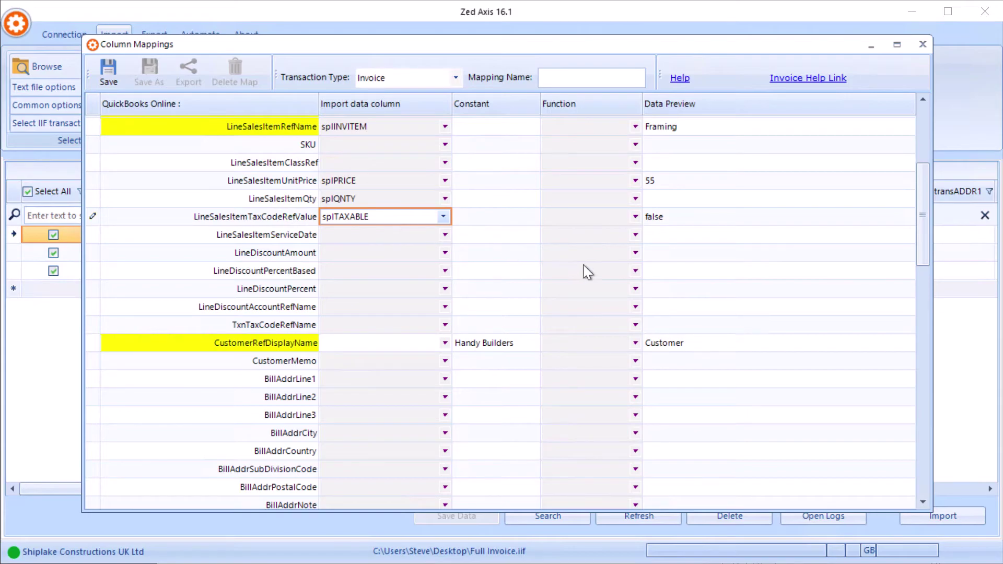
# Add a 'Tax Code lookup' function on the tax code row replacing false with No VAT.
pyautogui.click(636, 216)
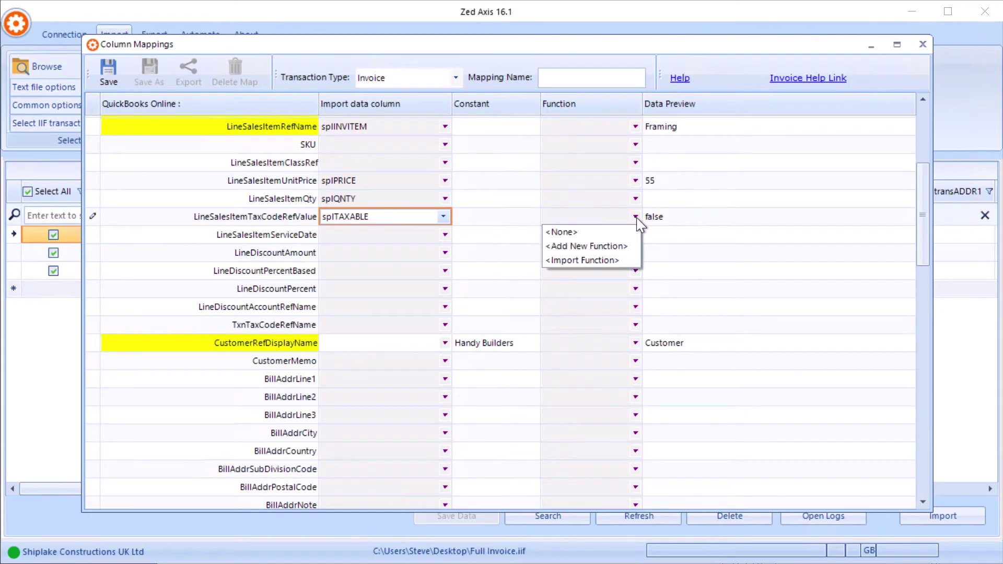
pyautogui.click(616, 249)
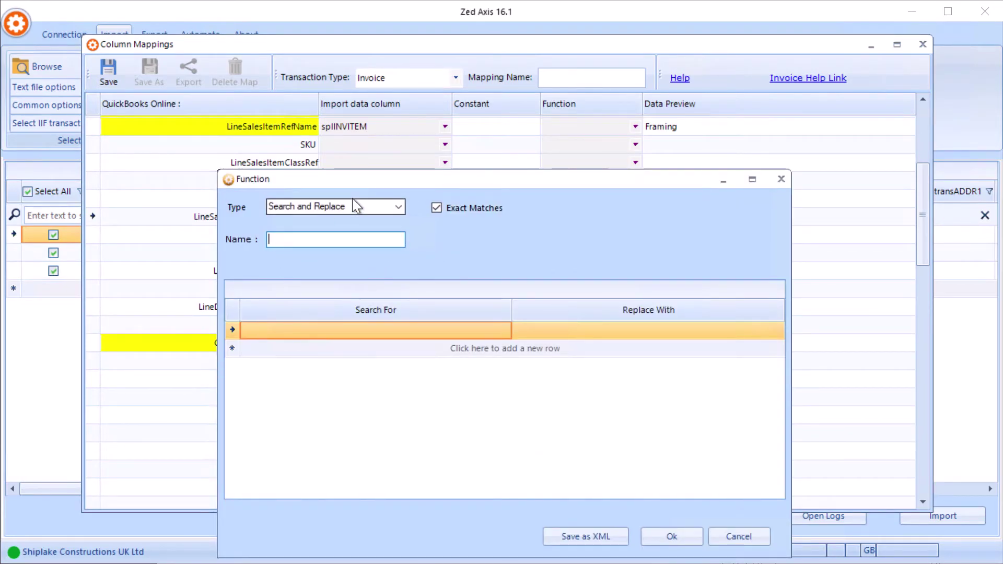
pyautogui.write('Tax')
pyautogui.write(' Code loo')
pyautogui.write('kup')
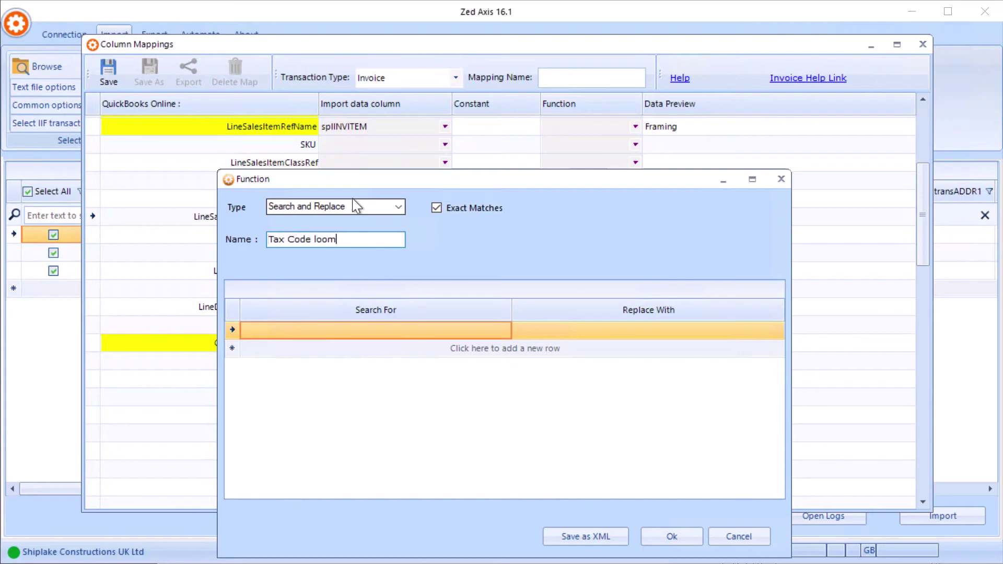
pyautogui.click(256, 331)
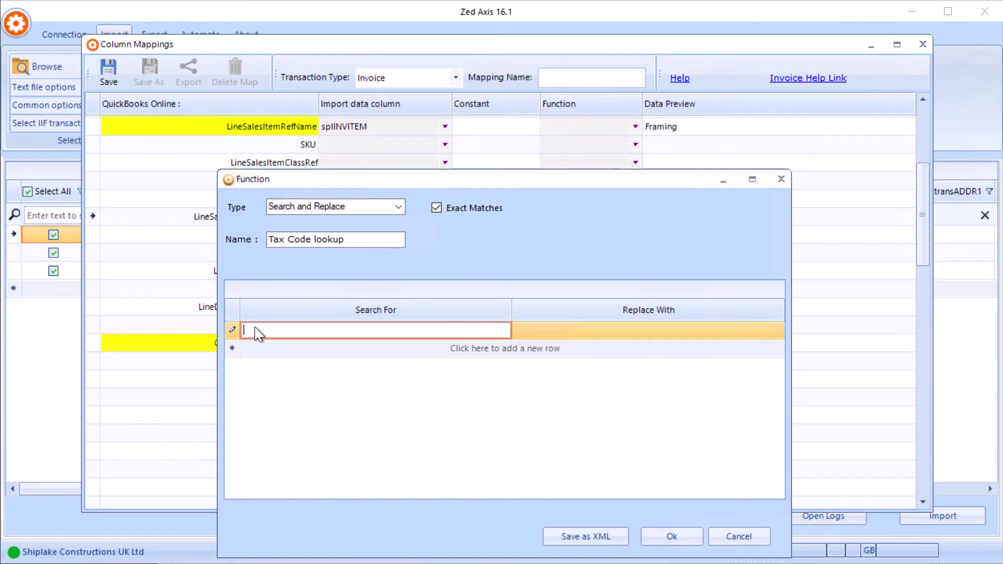
pyautogui.write('false')
pyautogui.click(545, 331)
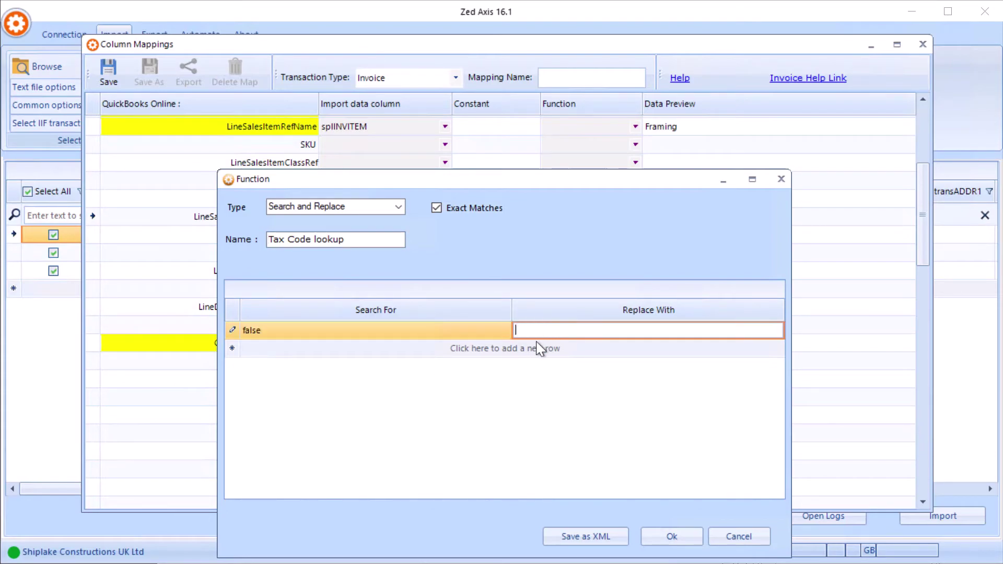
pyautogui.write('No VAT')
# Confirm the function and save the column mapping as 'IIF Invoice'.
pyautogui.click(672, 537)
pyautogui.click(575, 78)
pyautogui.write('IIF I')
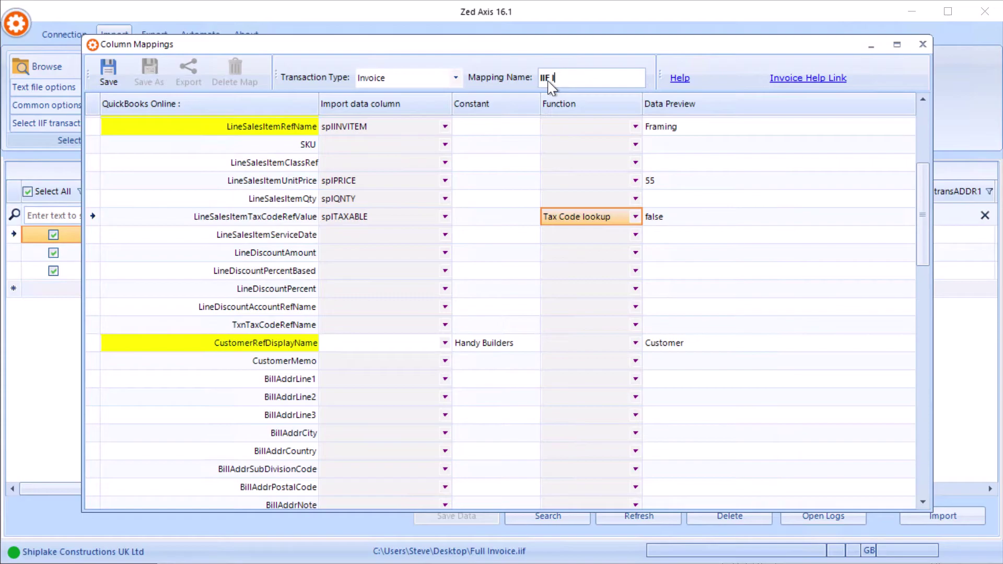
pyautogui.write('nvoice')
pyautogui.click(119, 83)
pyautogui.click(579, 429)
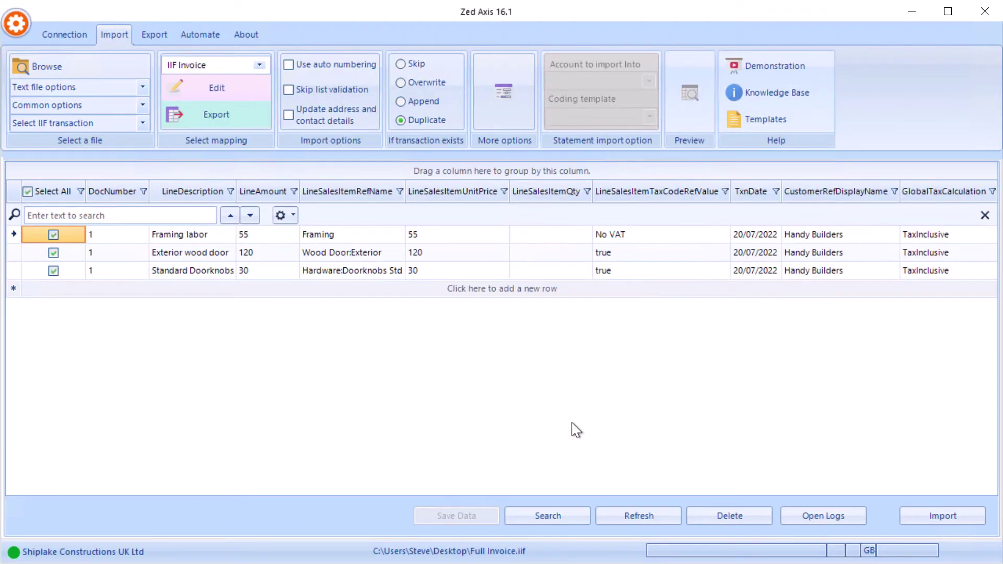
# Set DocNumber to 99044 on all three invoice lines.
pyautogui.click(113, 236)
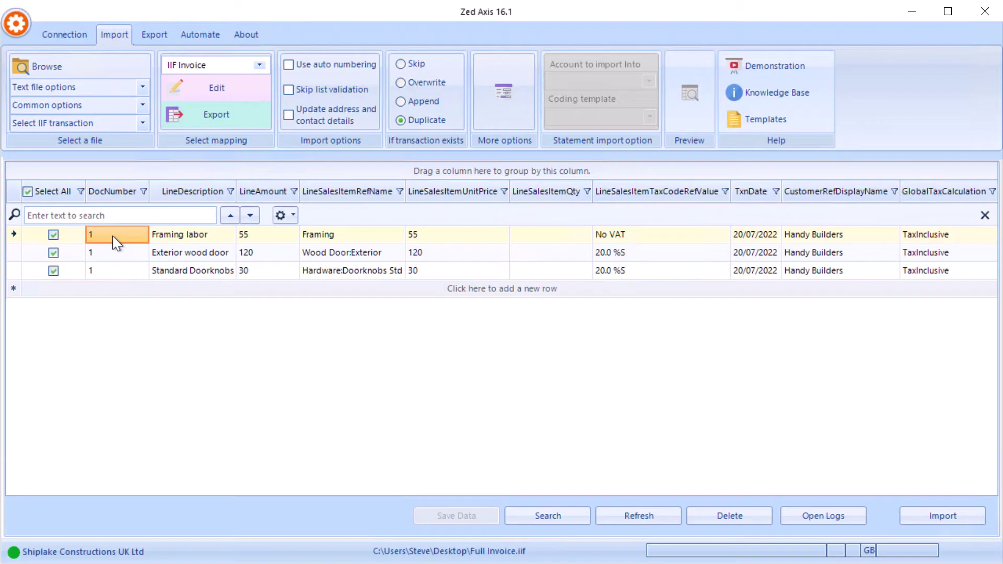
pyautogui.click(113, 236)
pyautogui.write('99044')
pyautogui.click(128, 253)
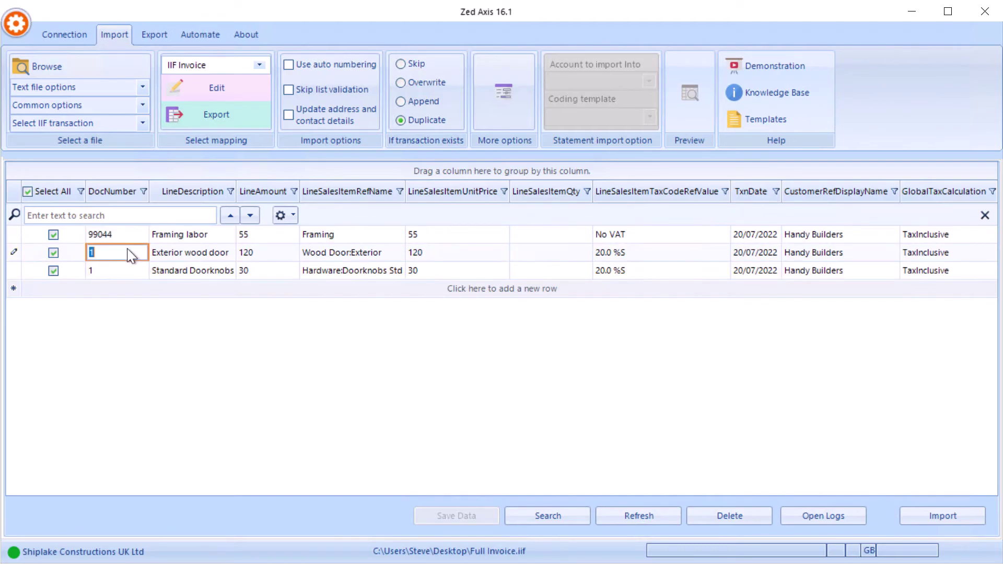
pyautogui.write('99044')
pyautogui.click(112, 271)
pyautogui.write('99044')
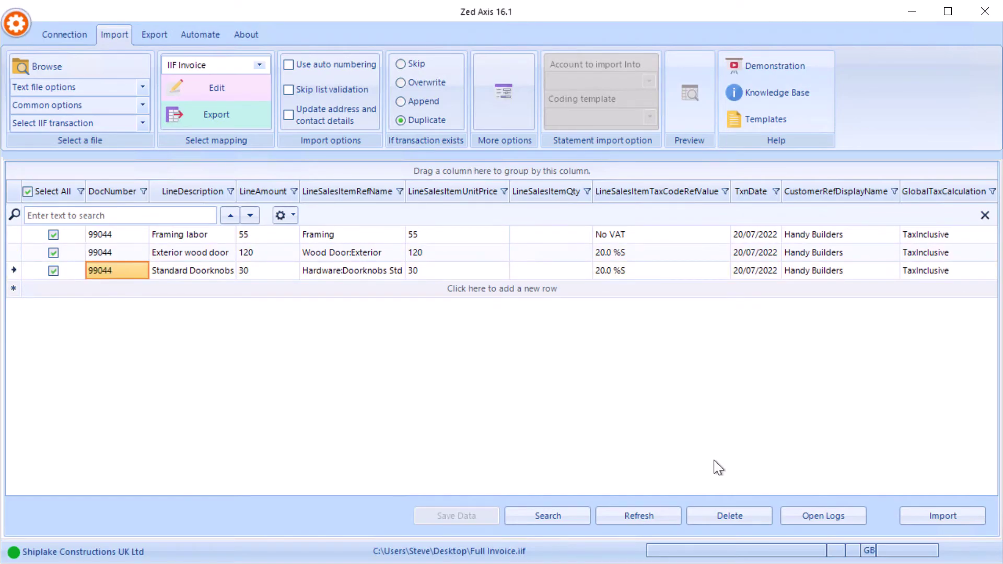
# Import invoice 99044 into QuickBooks Online and follow the import progress.
pyautogui.click(930, 517)
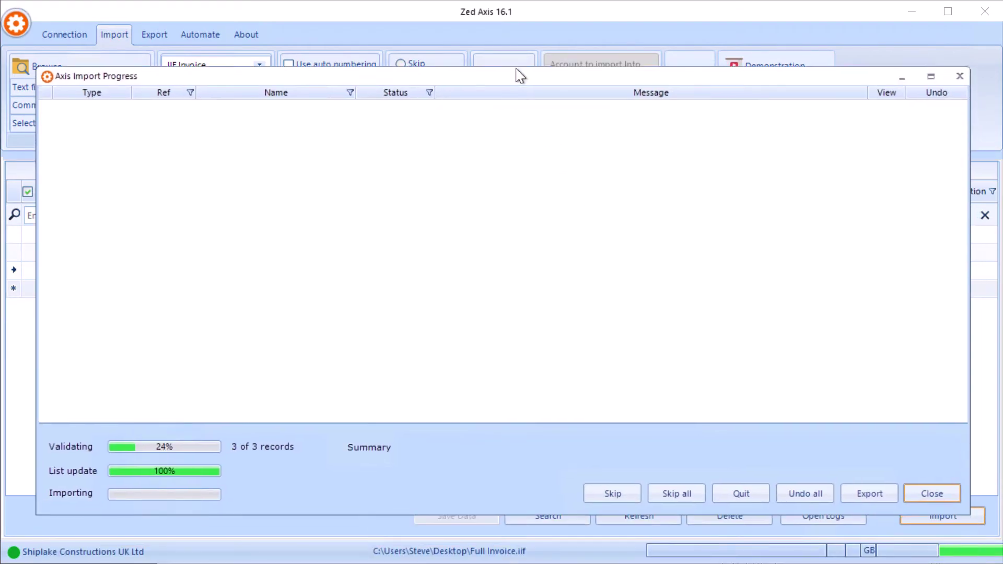
pyautogui.moveTo(516, 69); pyautogui.dragTo(506, 67)
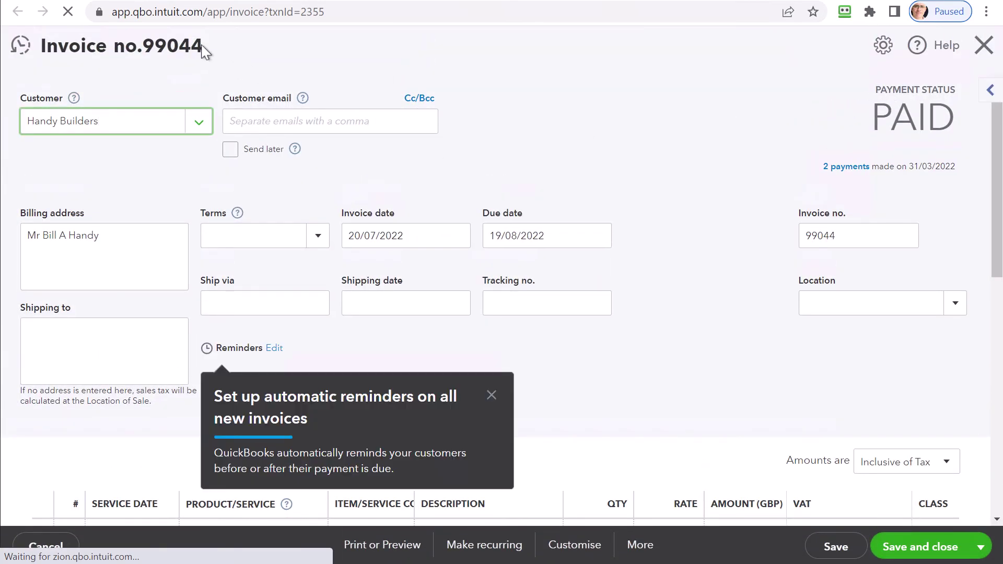
# Check invoice 99044's number, line items and VAT codes in QuickBooks Online, then return to Zed Axis.
pyautogui.moveTo(203, 50); pyautogui.dragTo(144, 54)
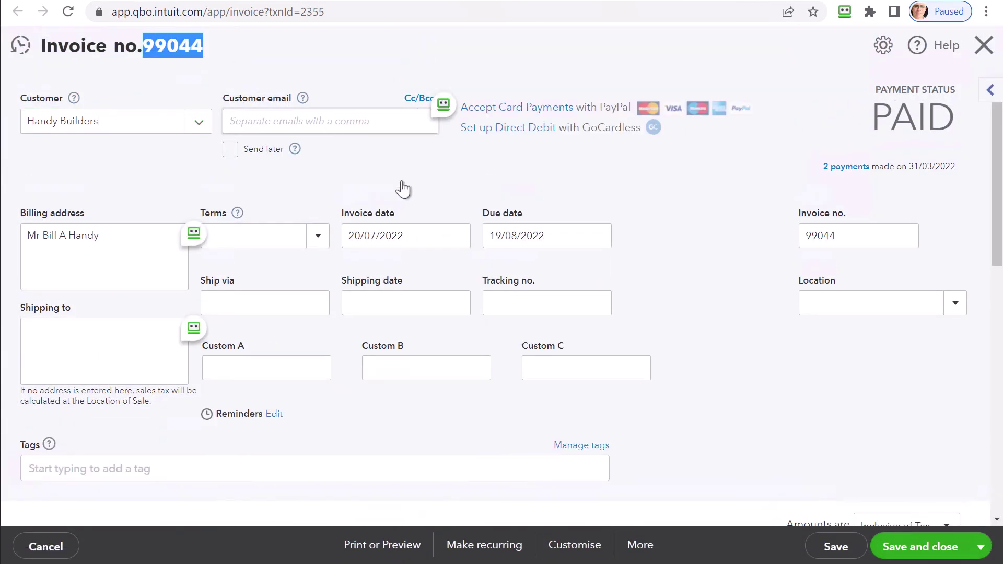
pyautogui.scroll(-1, 446, 222)
pyautogui.scroll(-3, 446, 222)
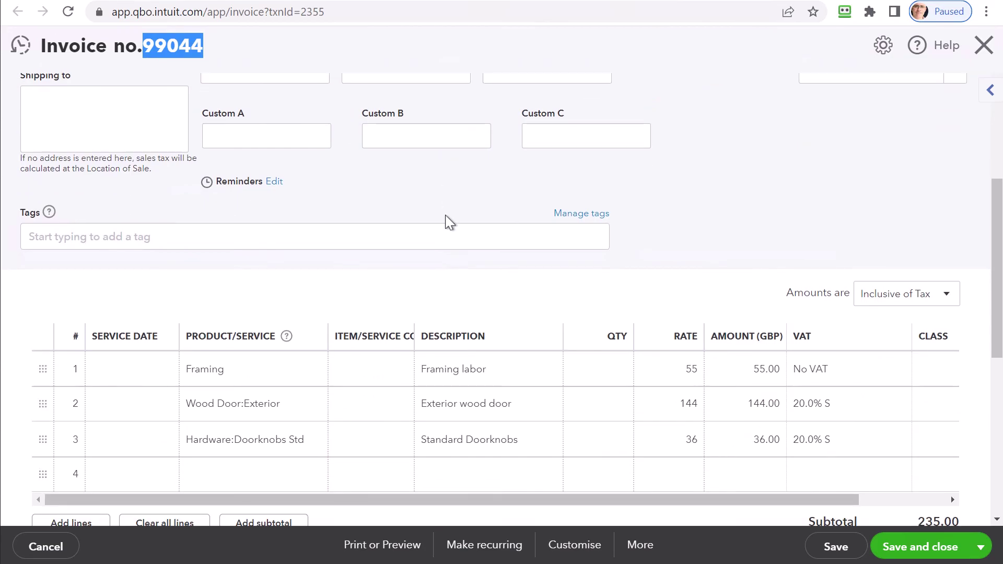
pyautogui.scroll(4, 447, 222)
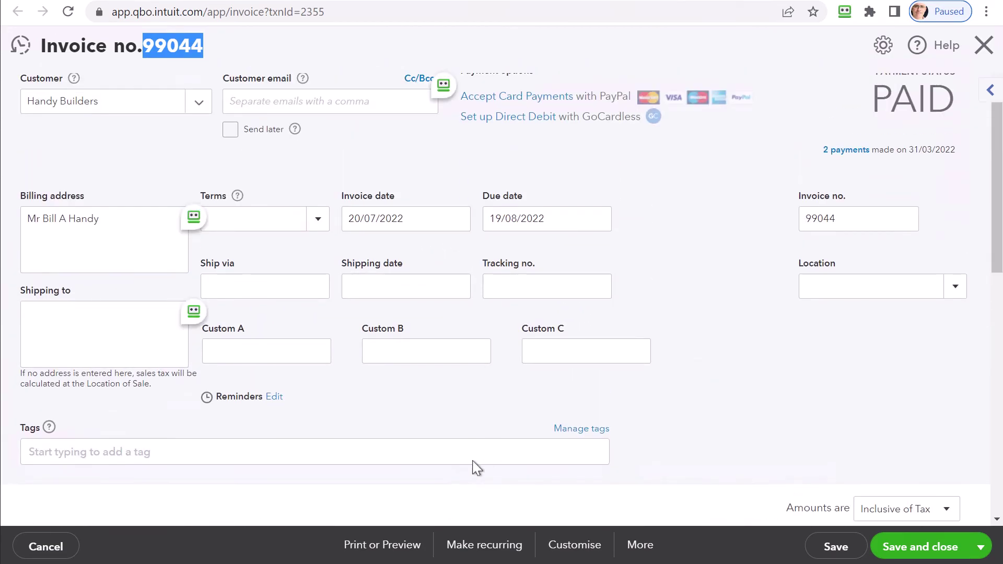
pyautogui.hotkey('alt', 'Tab')
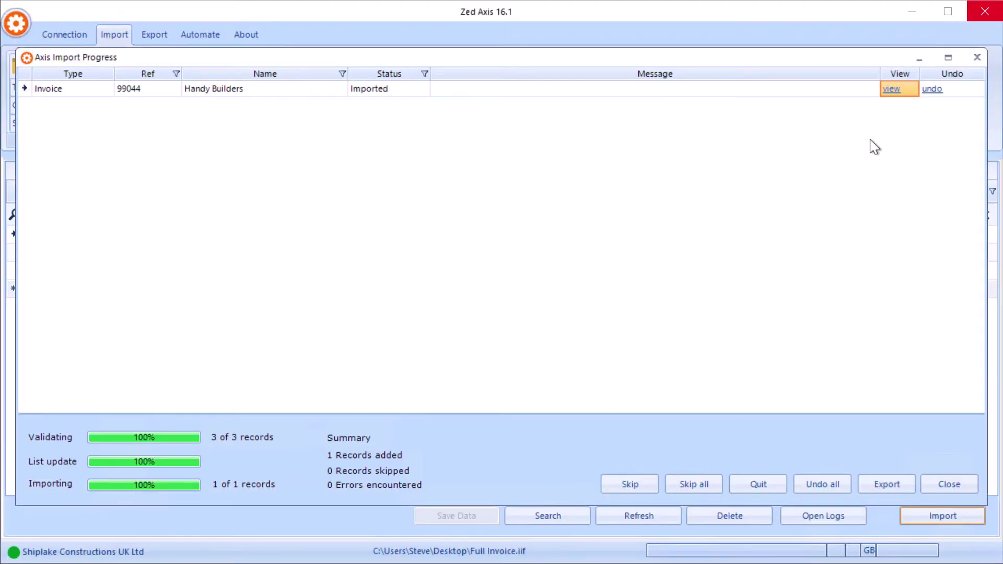
# Undo the imported invoice 99044 and acknowledge the deletion summary.
pyautogui.click(933, 89)
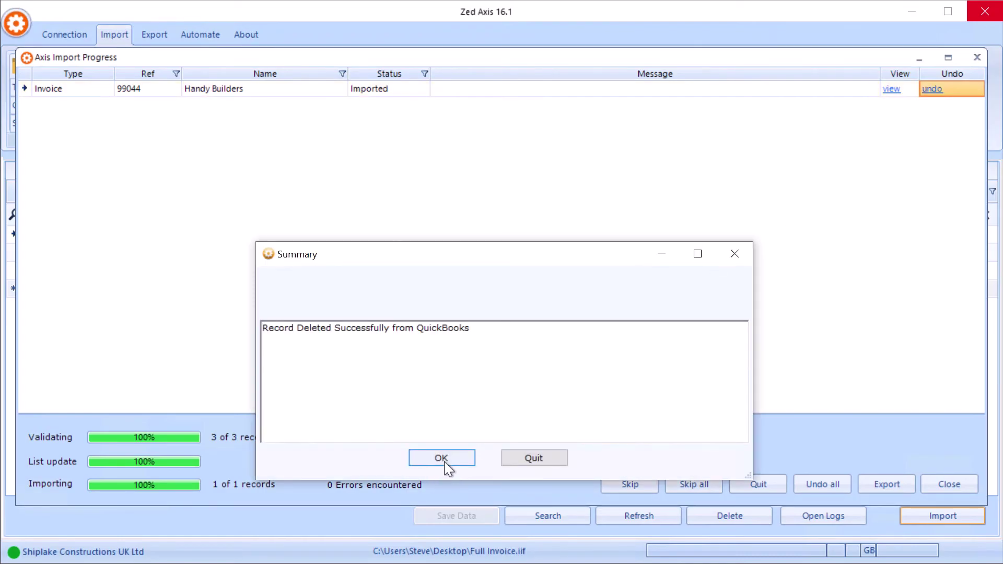
pyautogui.click(442, 458)
pyautogui.click(949, 484)
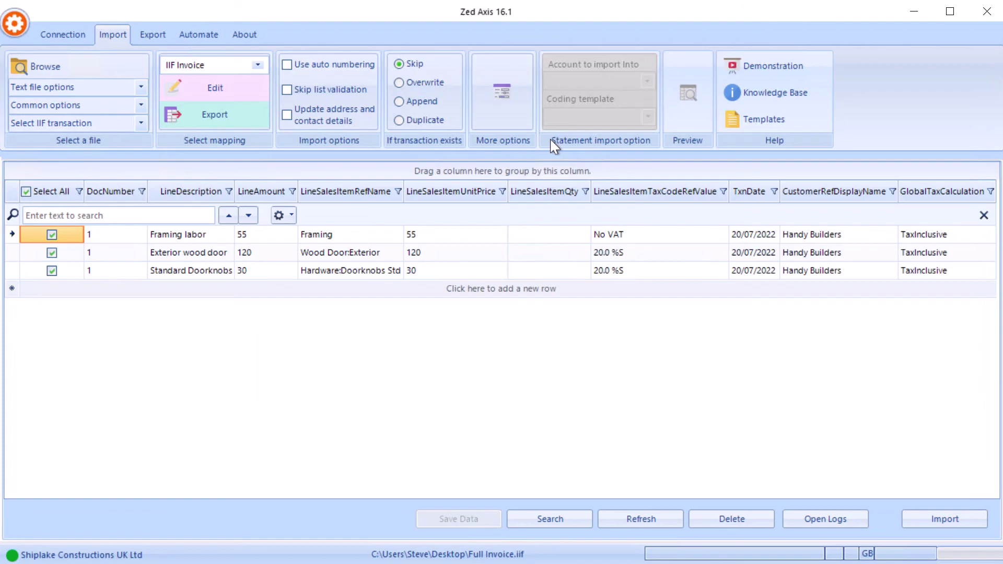